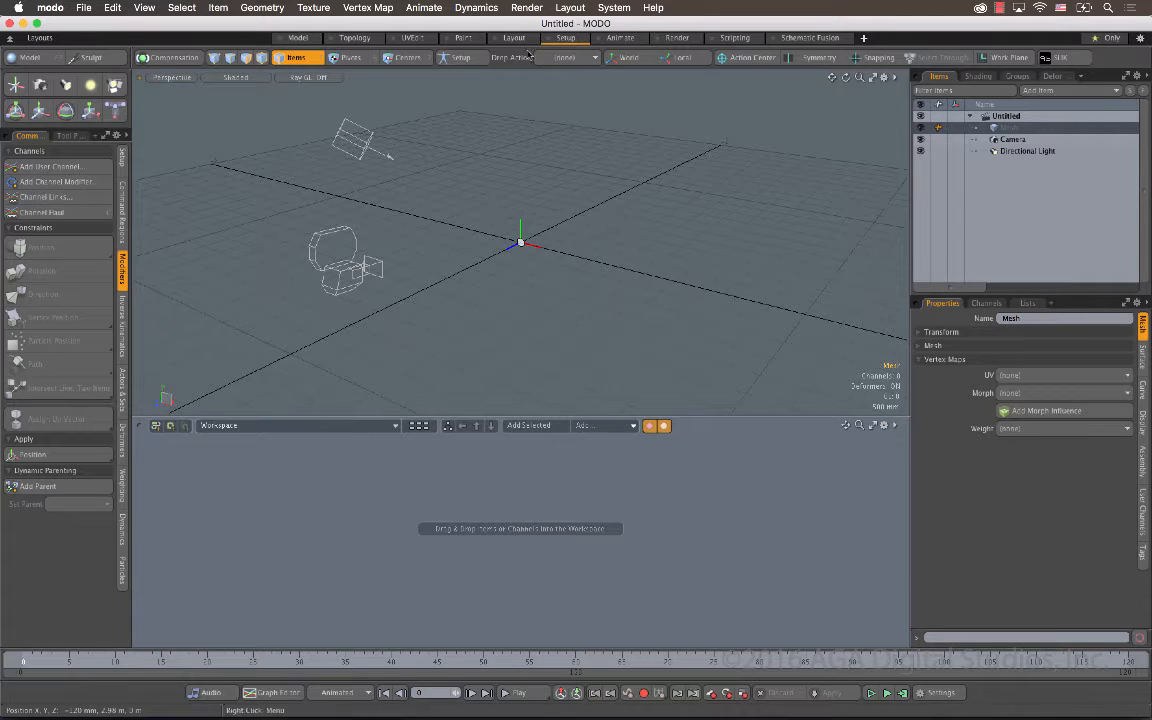
- Load MetraStop.jpg as the camera's background image after previewing the candidate photos
click(1012, 139)
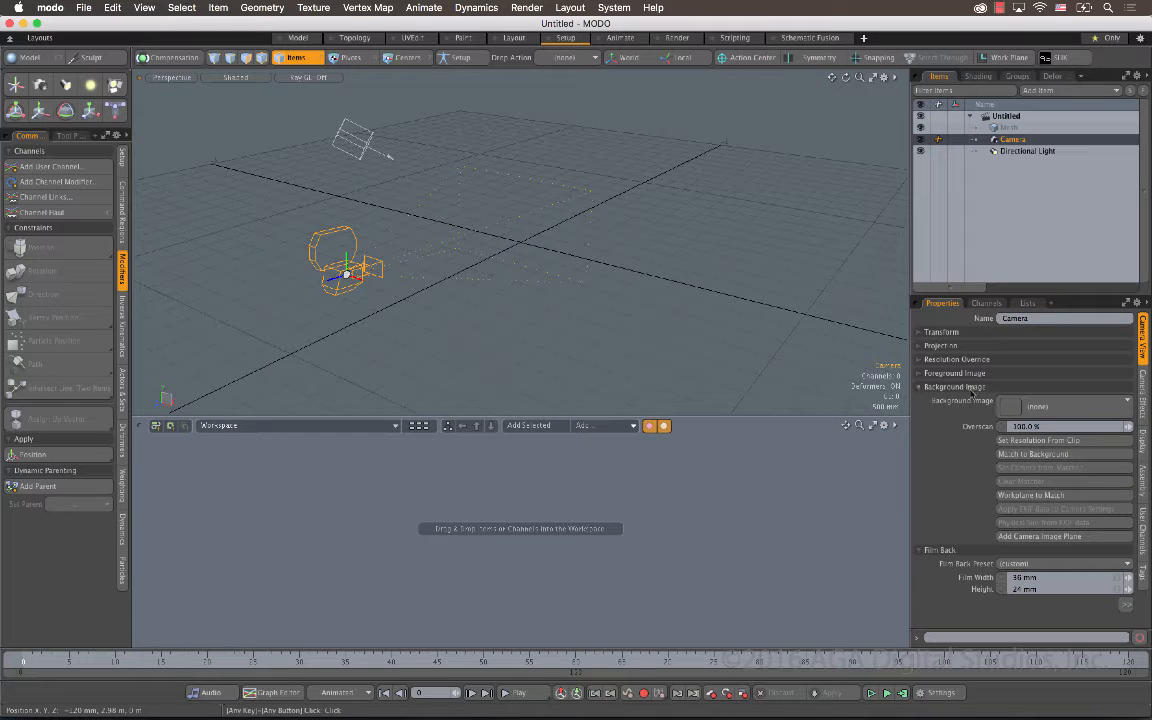
click(1010, 405)
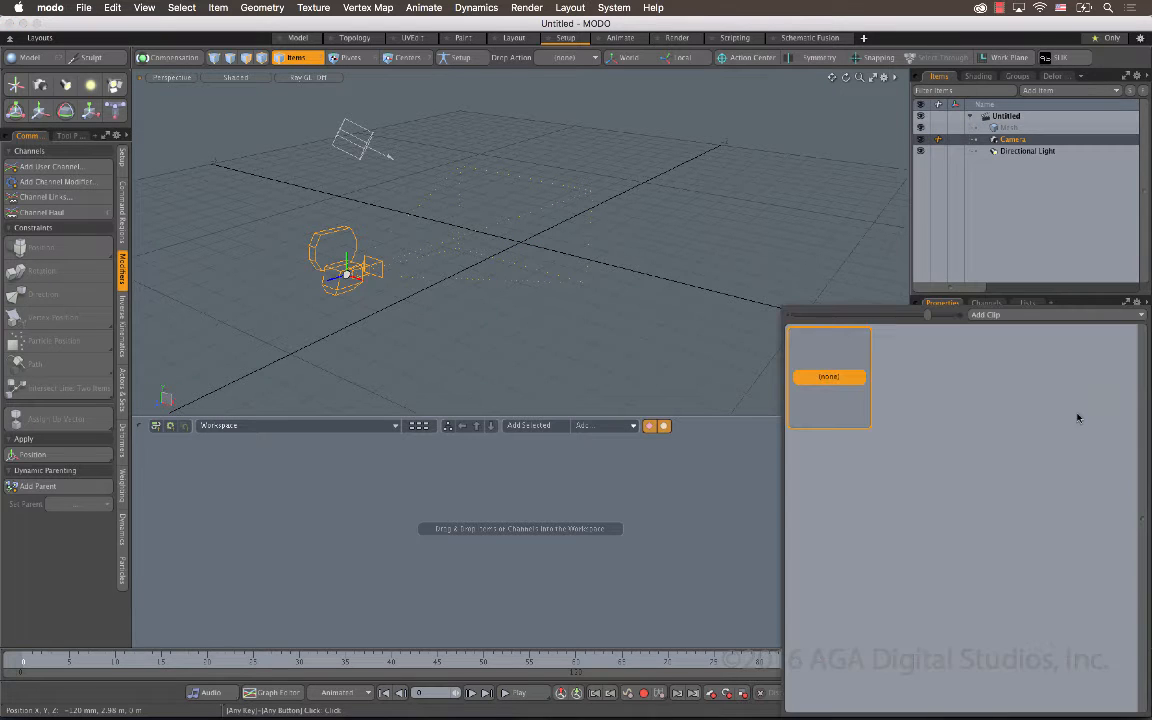
click(1017, 322)
click(1012, 323)
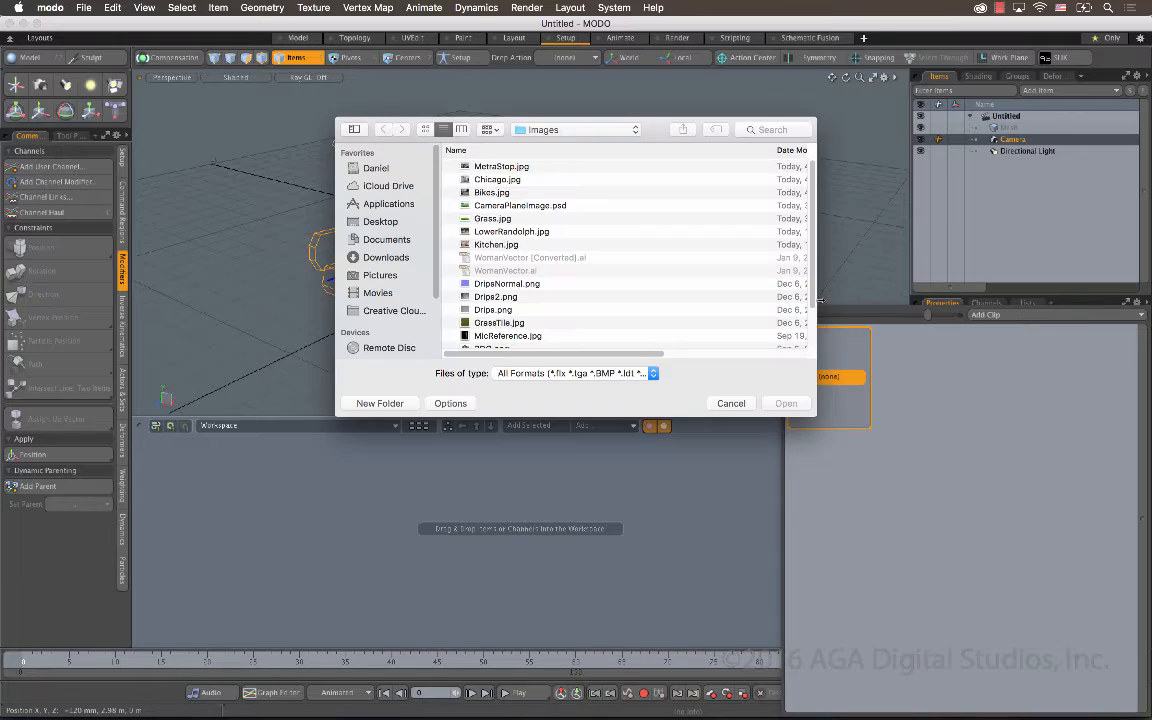
click(519, 181)
key(space)
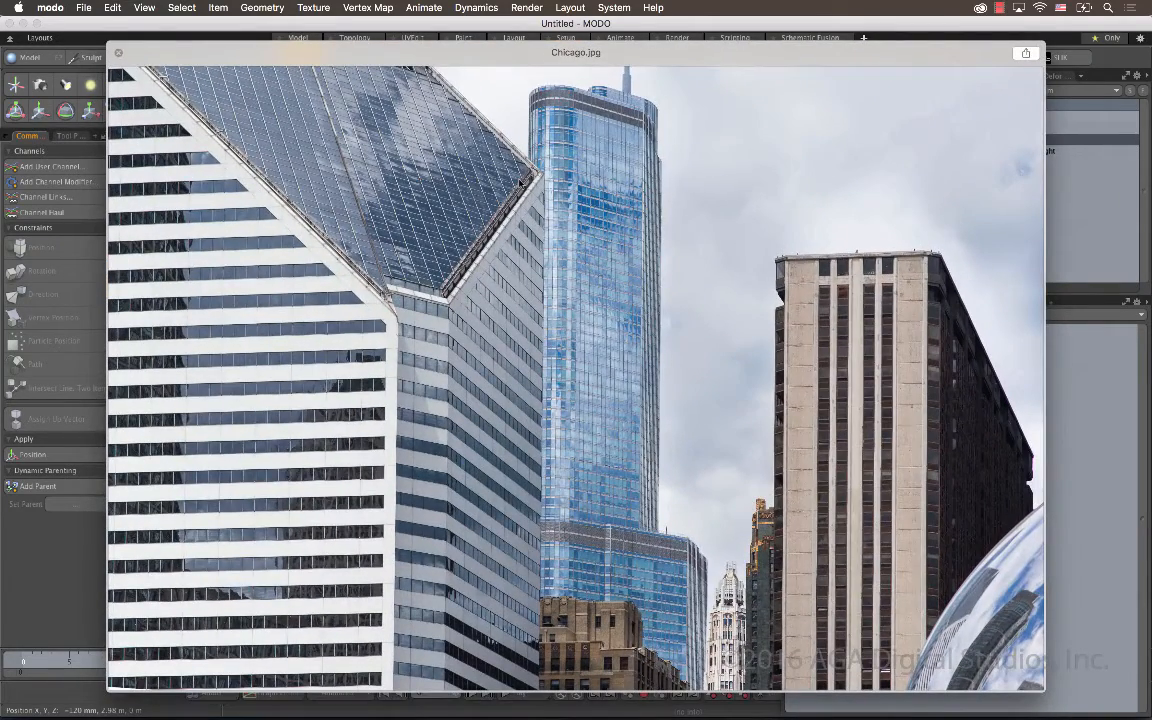
key(Up)
key(Down)
key(Down)
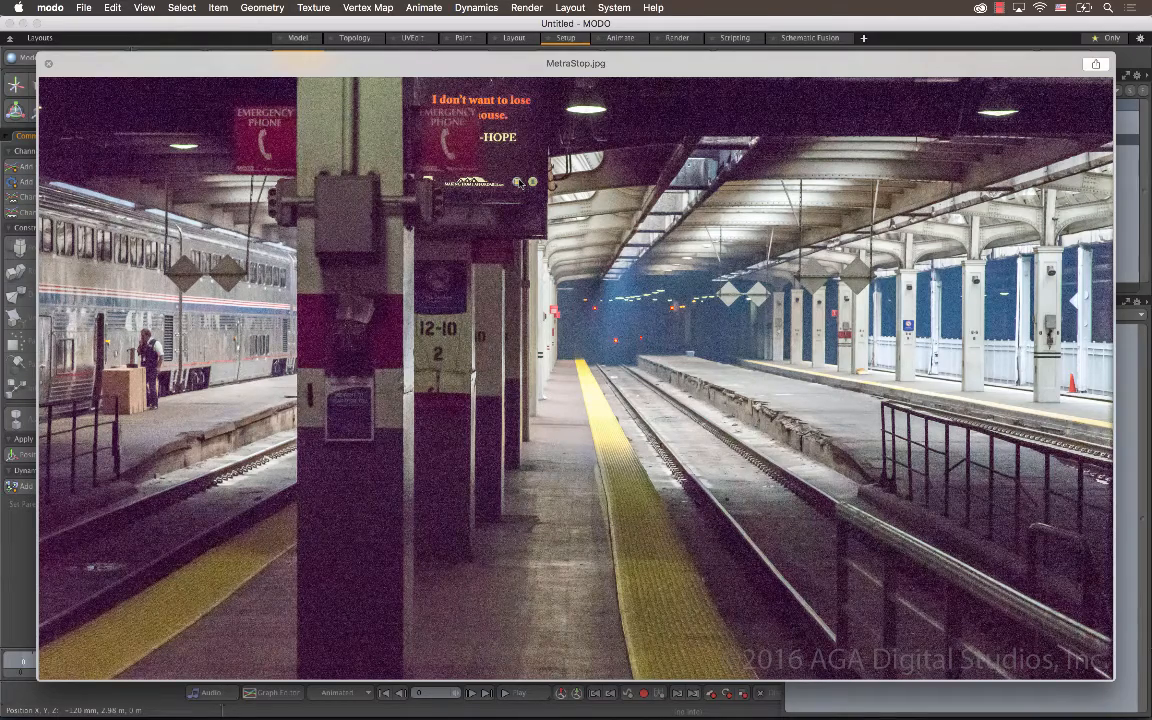
key(space)
key(Return)
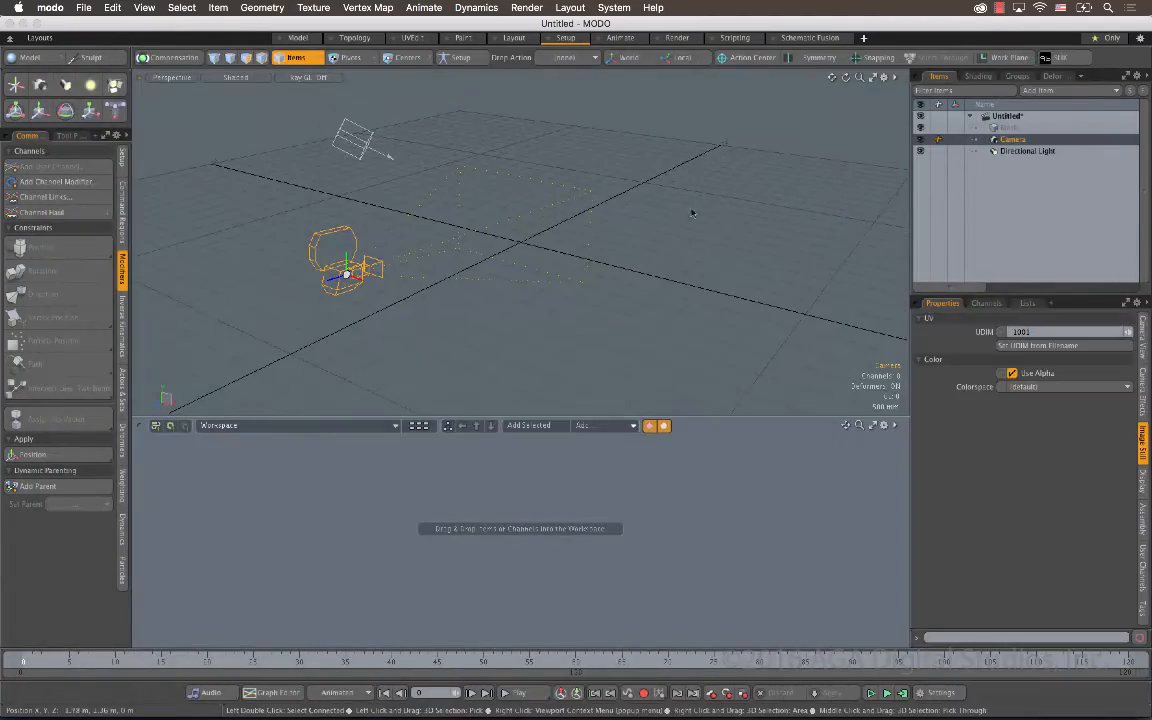
click(1143, 338)
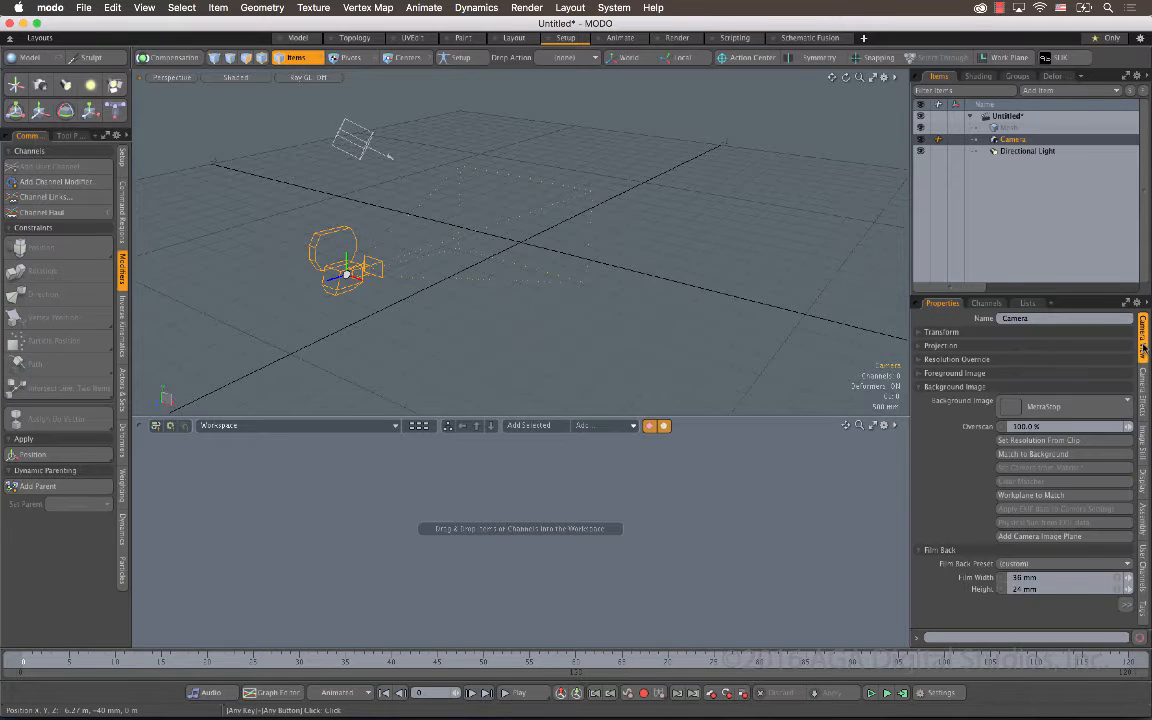
- Look through the scene camera and set its resolution from the background clip
click(168, 77)
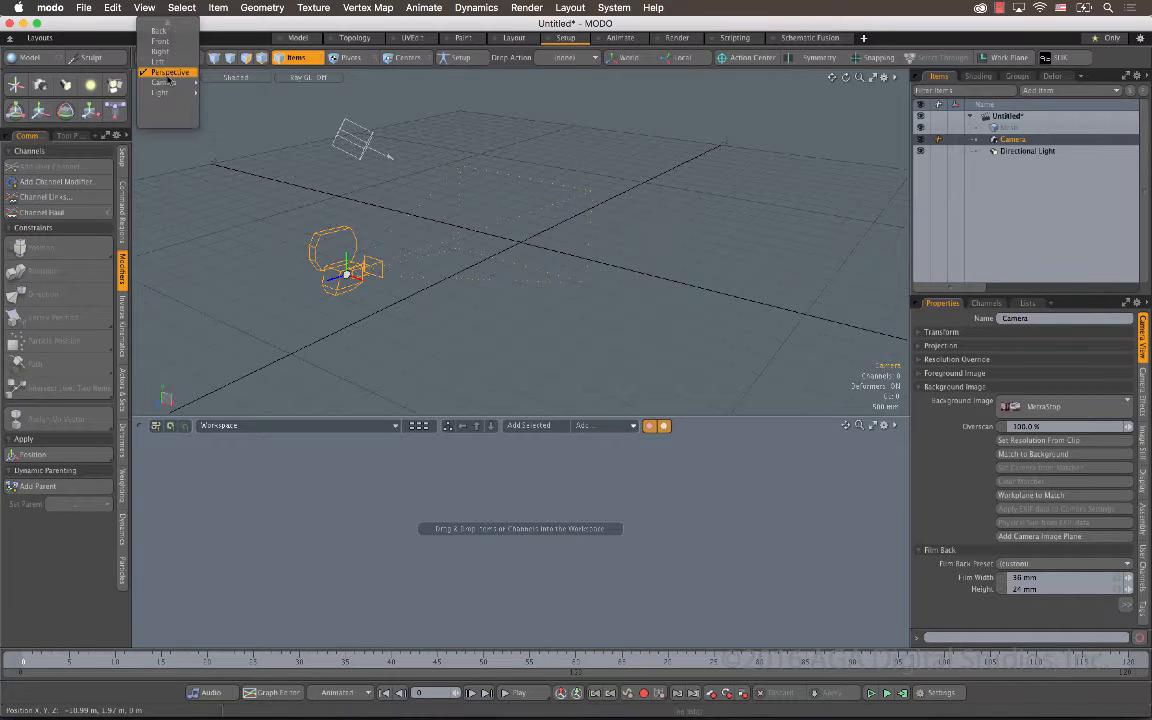
mouse_move(171, 86)
click(222, 104)
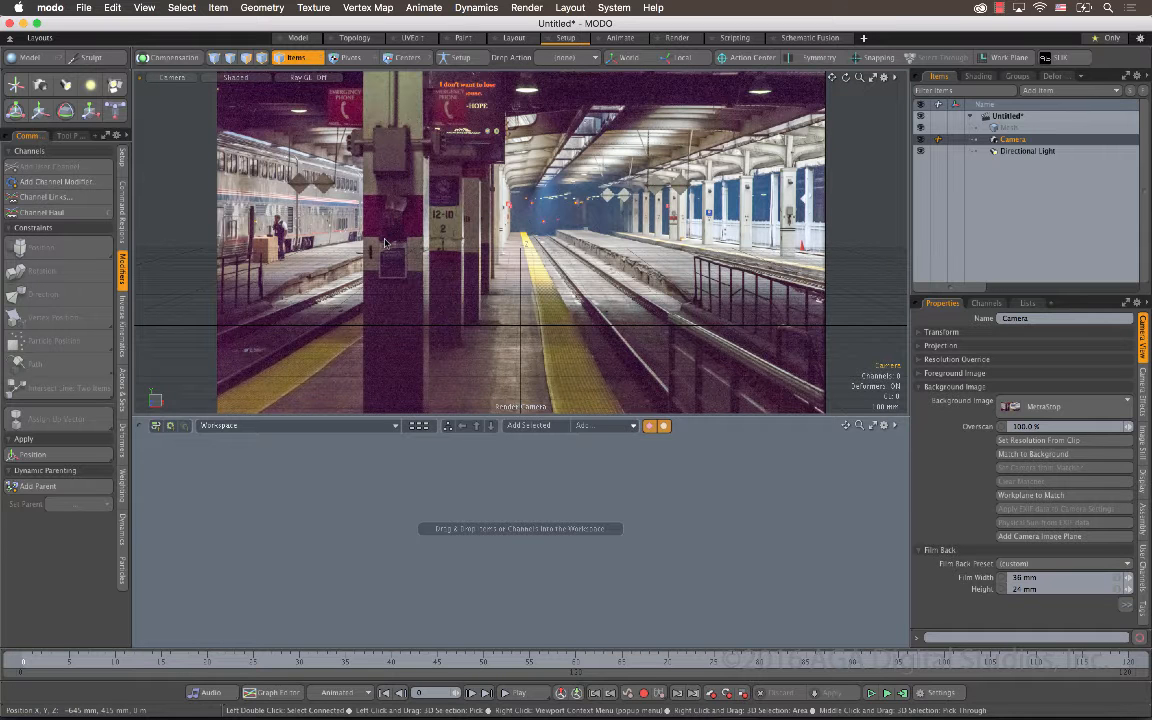
click(1095, 446)
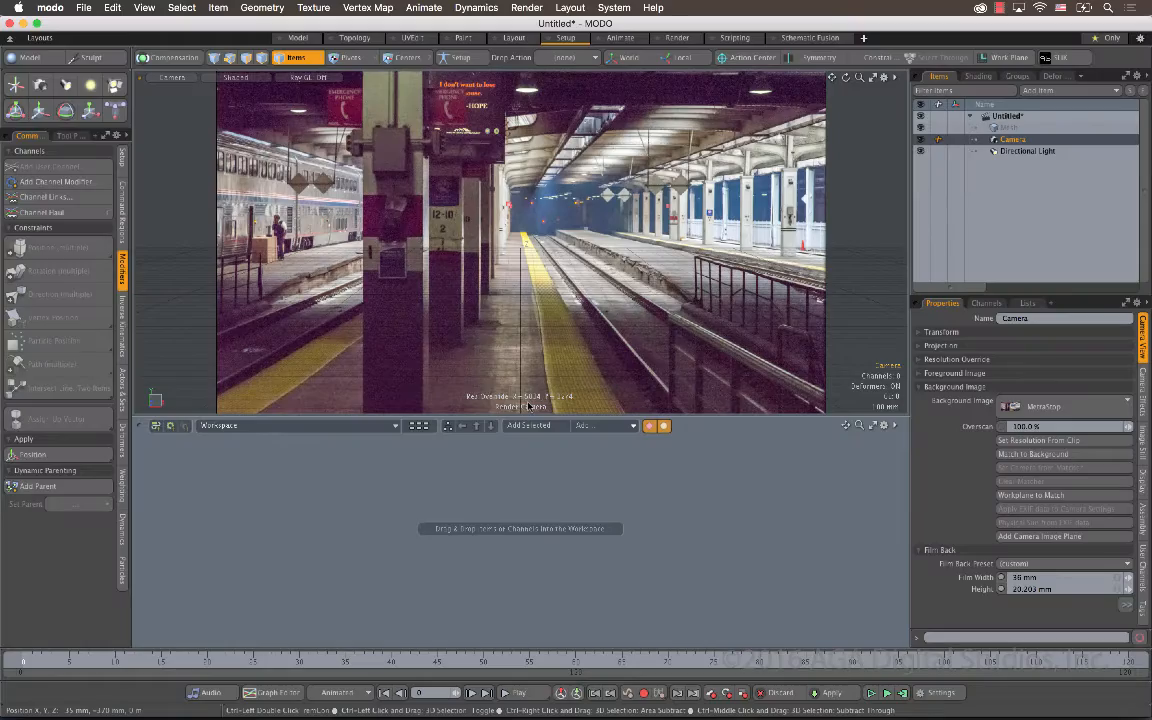
- Start matching the camera to the background, set Axis 1 to Y, and trace vertical guides along two column edges
click(1020, 455)
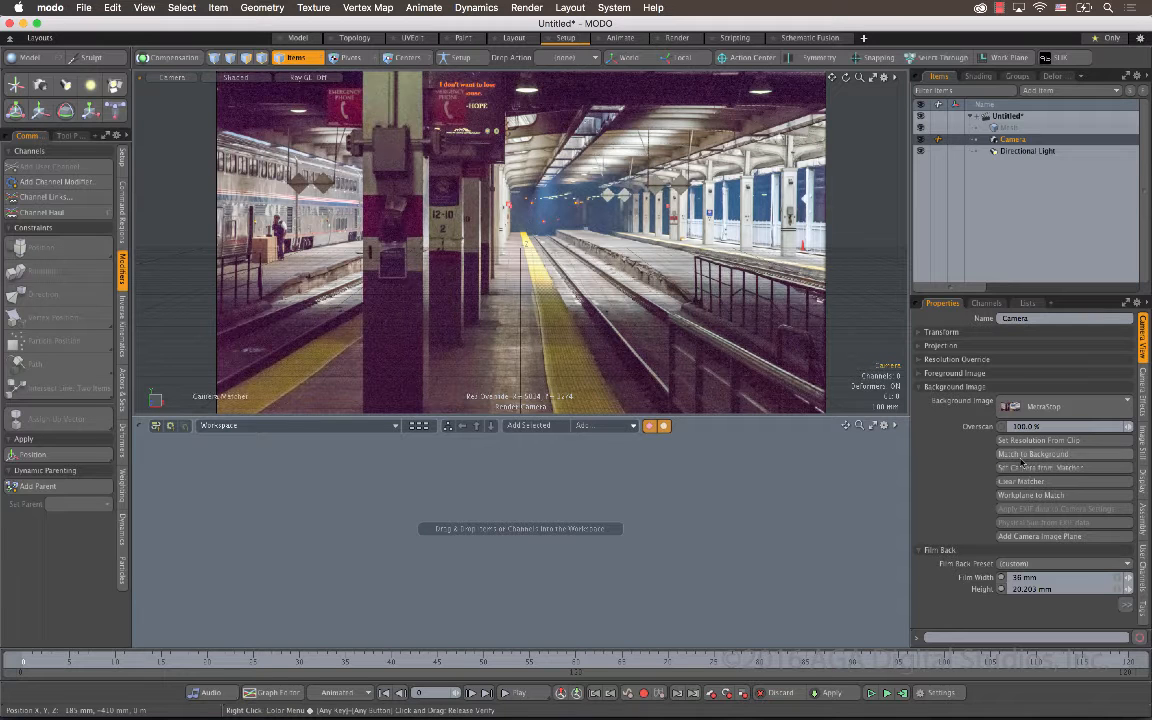
click(70, 135)
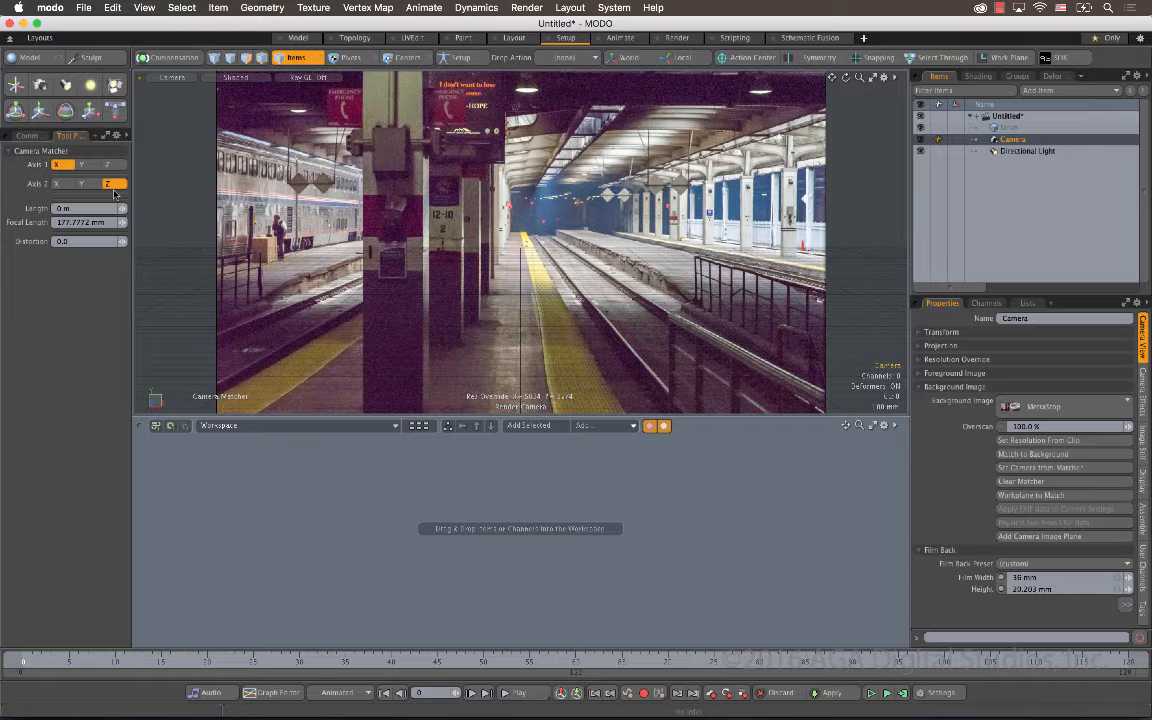
click(84, 164)
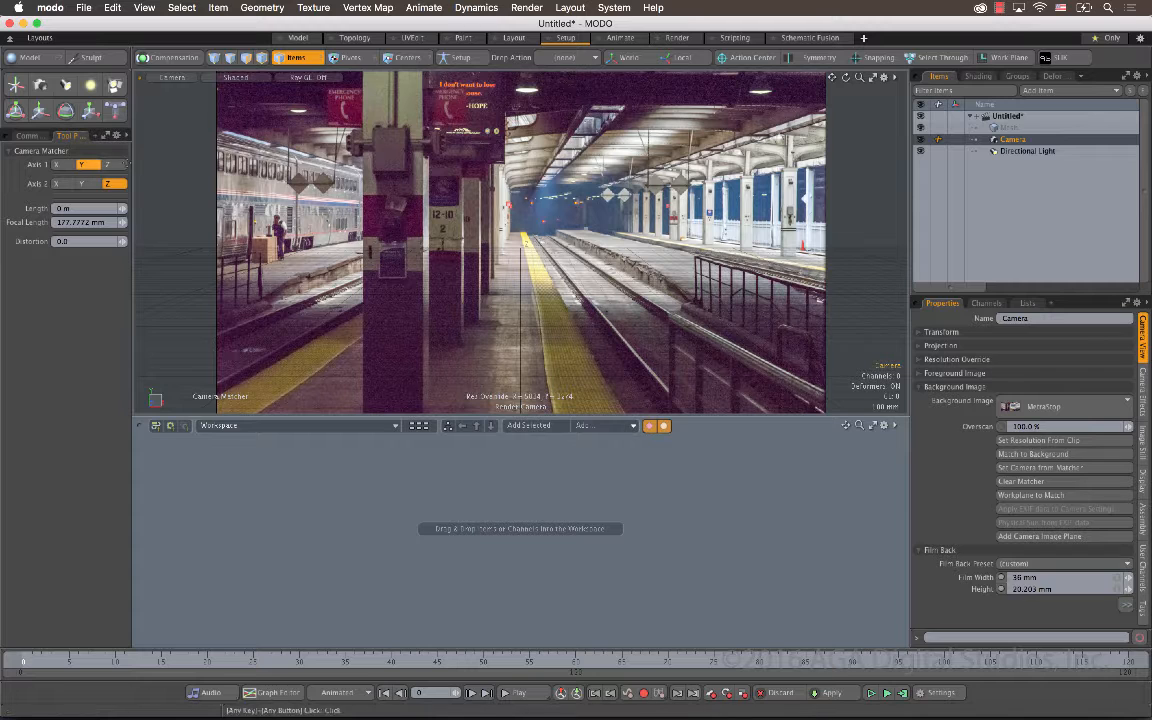
drag(425, 409, 424, 75)
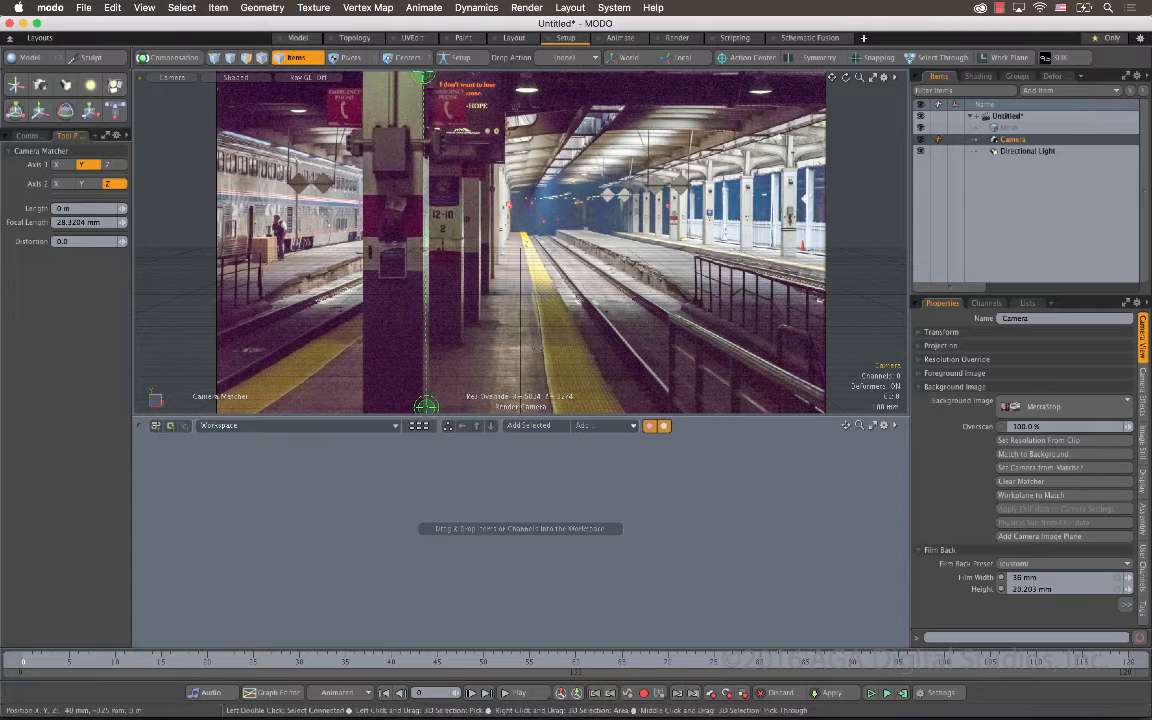
drag(497, 262, 496, 76)
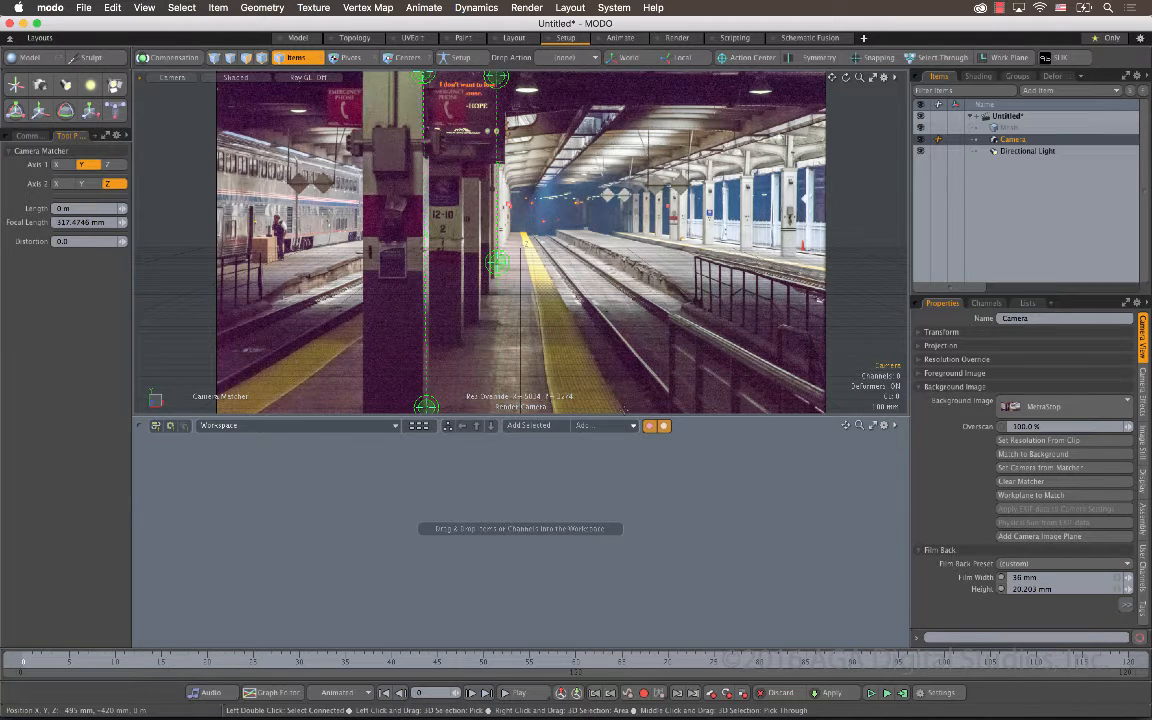
- Trace Z-axis guides along the yellow platform edge and the far platform's edge, and set the camera from the matcher
drag(624, 407, 527, 232)
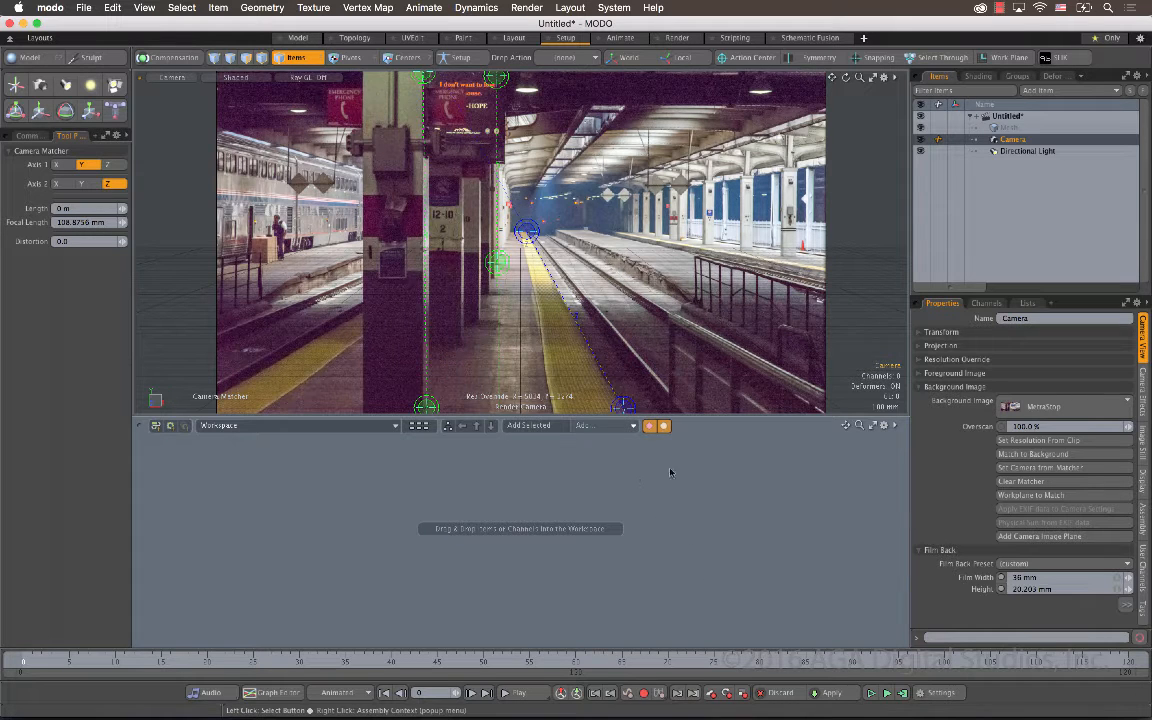
mouse_move(624, 407)
mouse_down()
mouse_move(656, 386)
mouse_move(621, 409)
mouse_up()
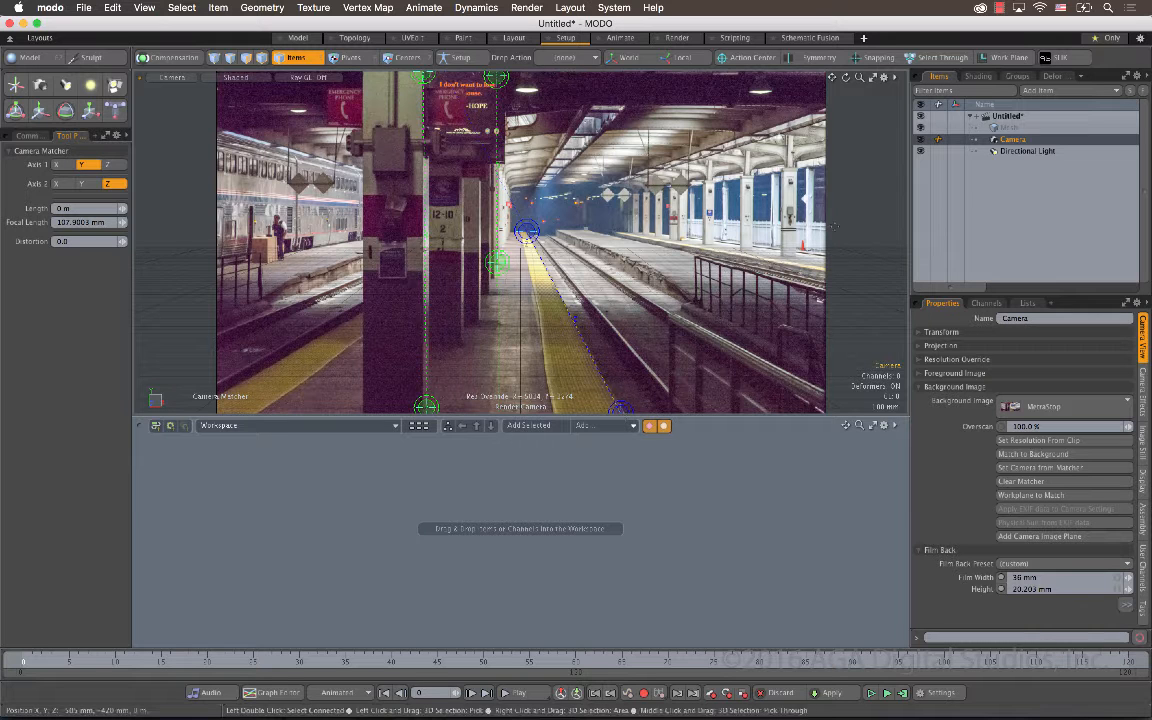
drag(823, 272, 605, 231)
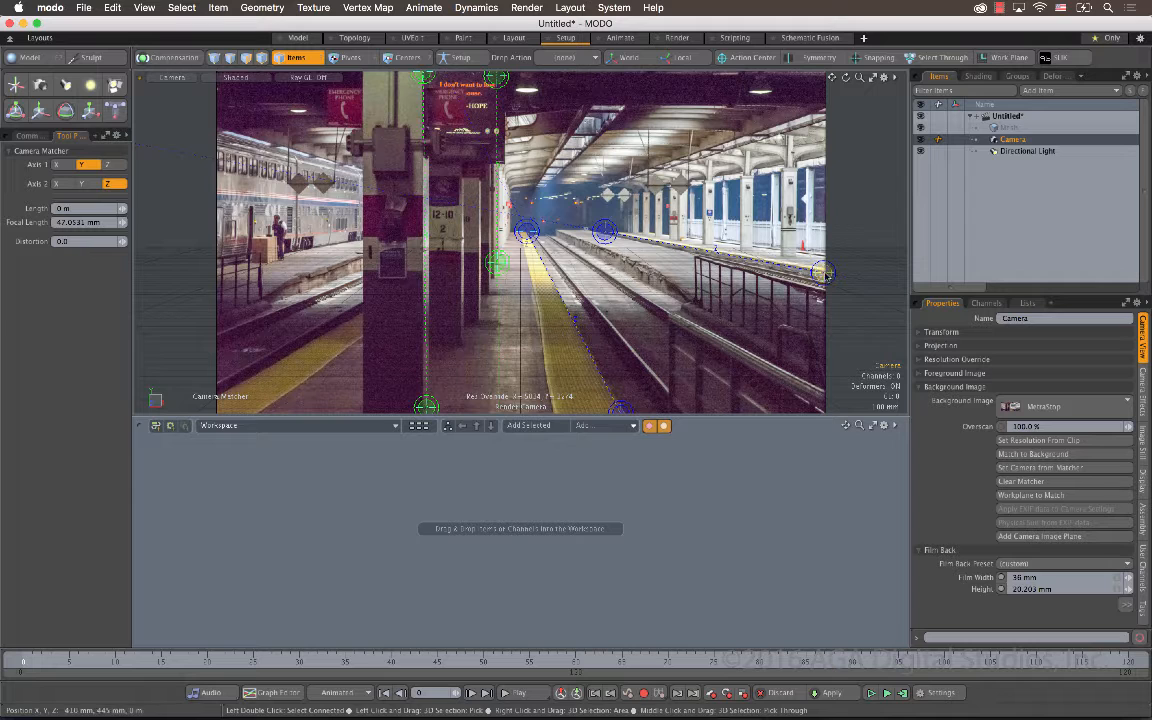
click(1054, 469)
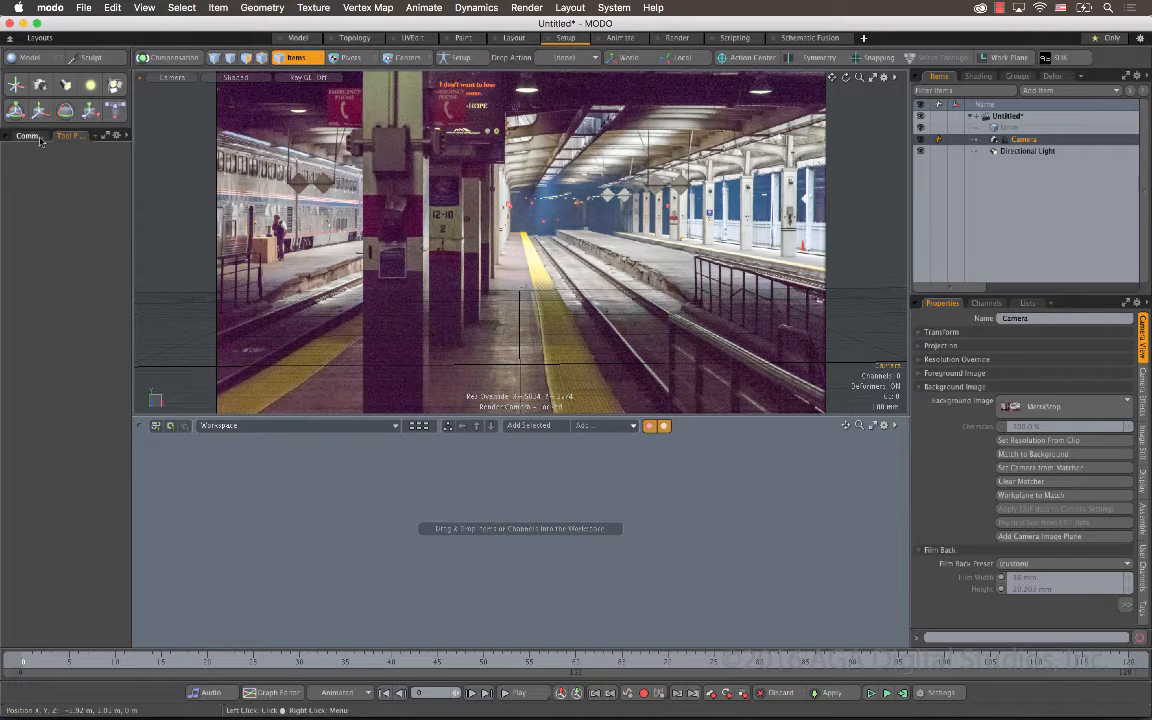
- Create a cube over the nearest column in the photo, about 330 mm wide, 1.72 m high and 225 mm deep
click(30, 57)
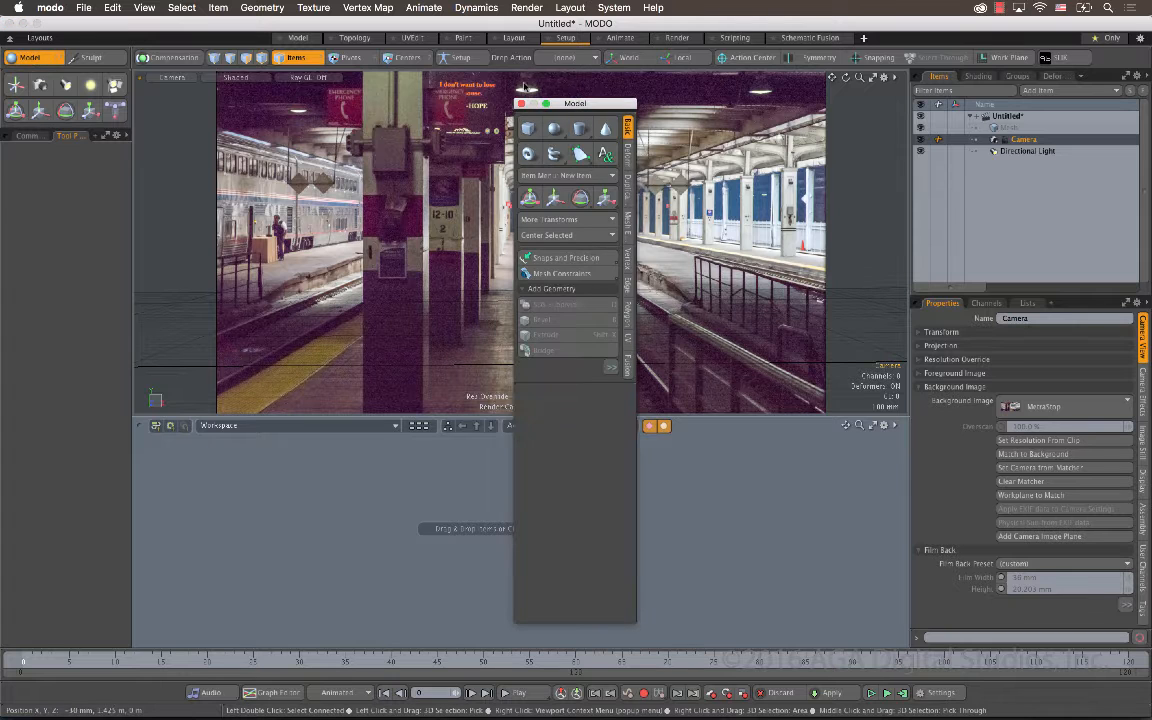
drag(575, 104, 106, 103)
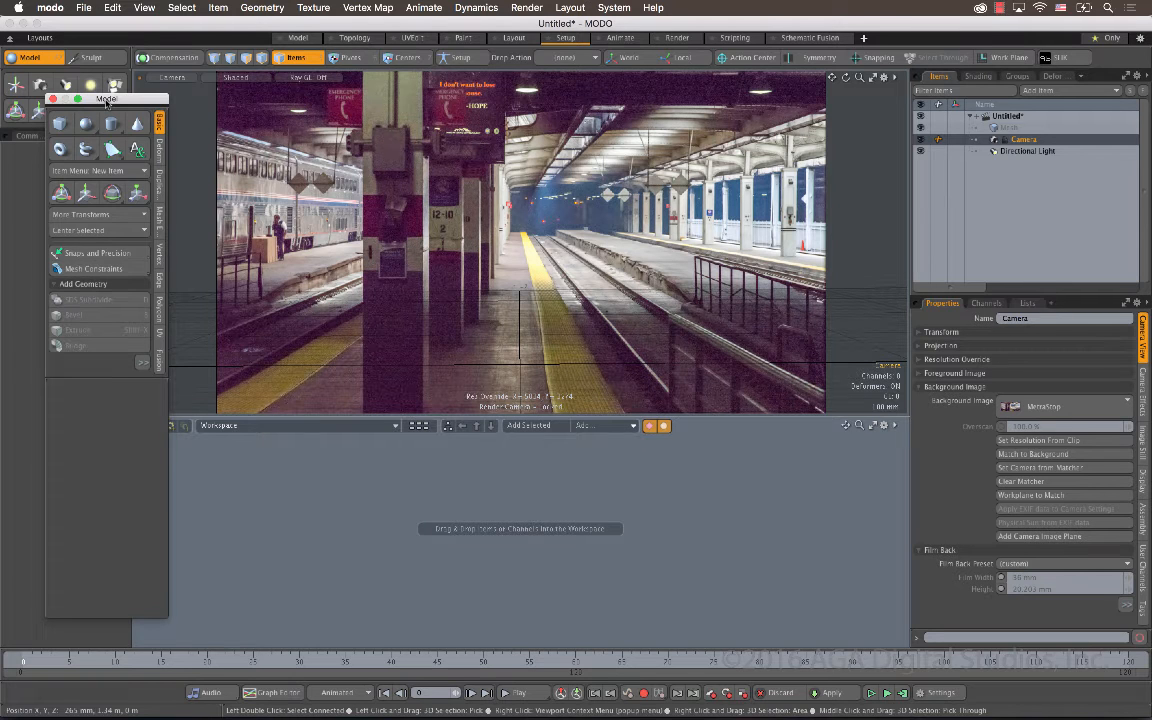
click(60, 122)
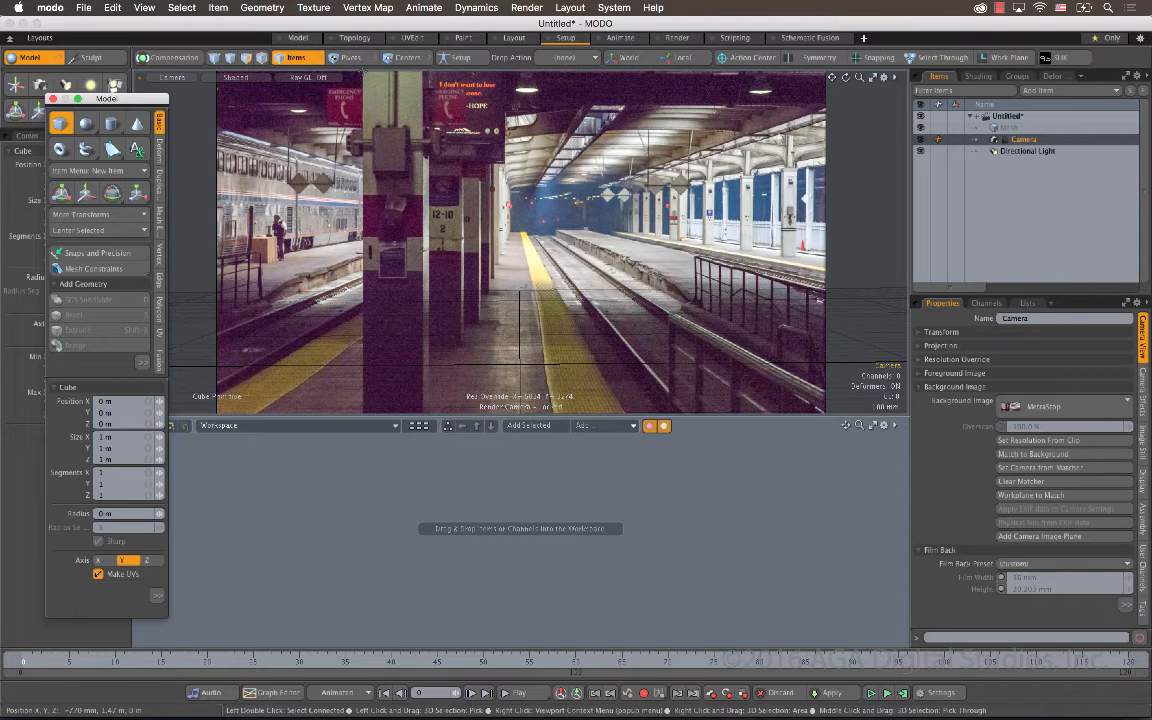
drag(366, 72, 427, 417)
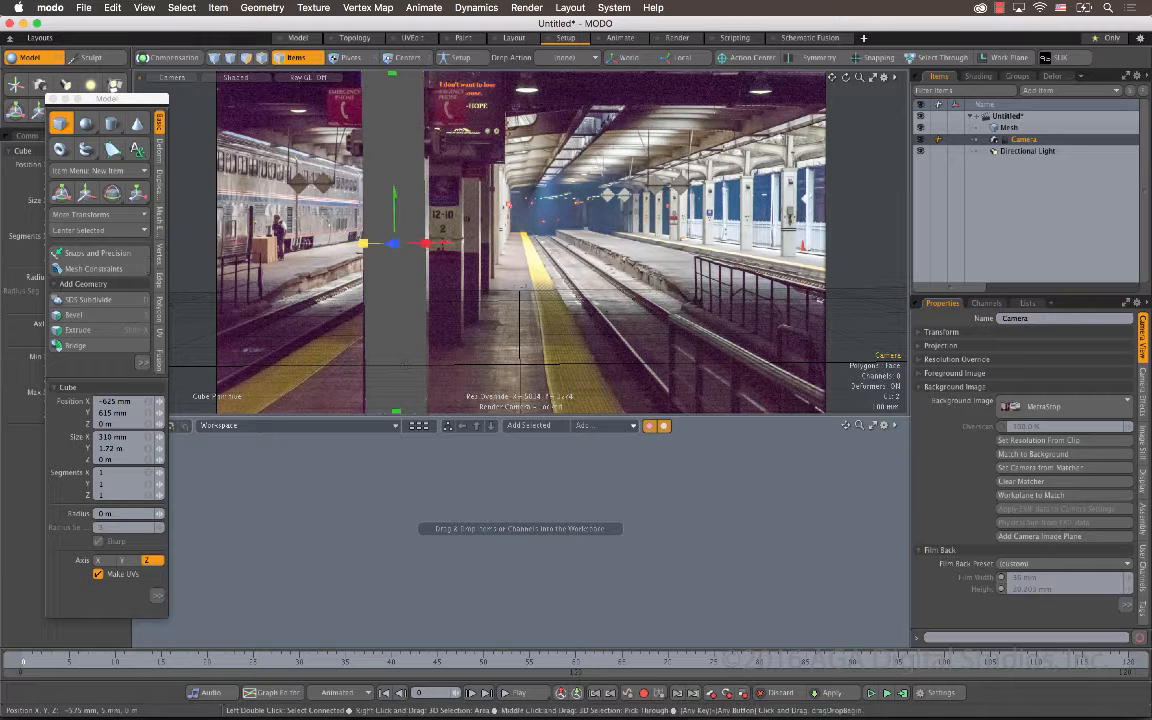
drag(364, 243, 398, 242)
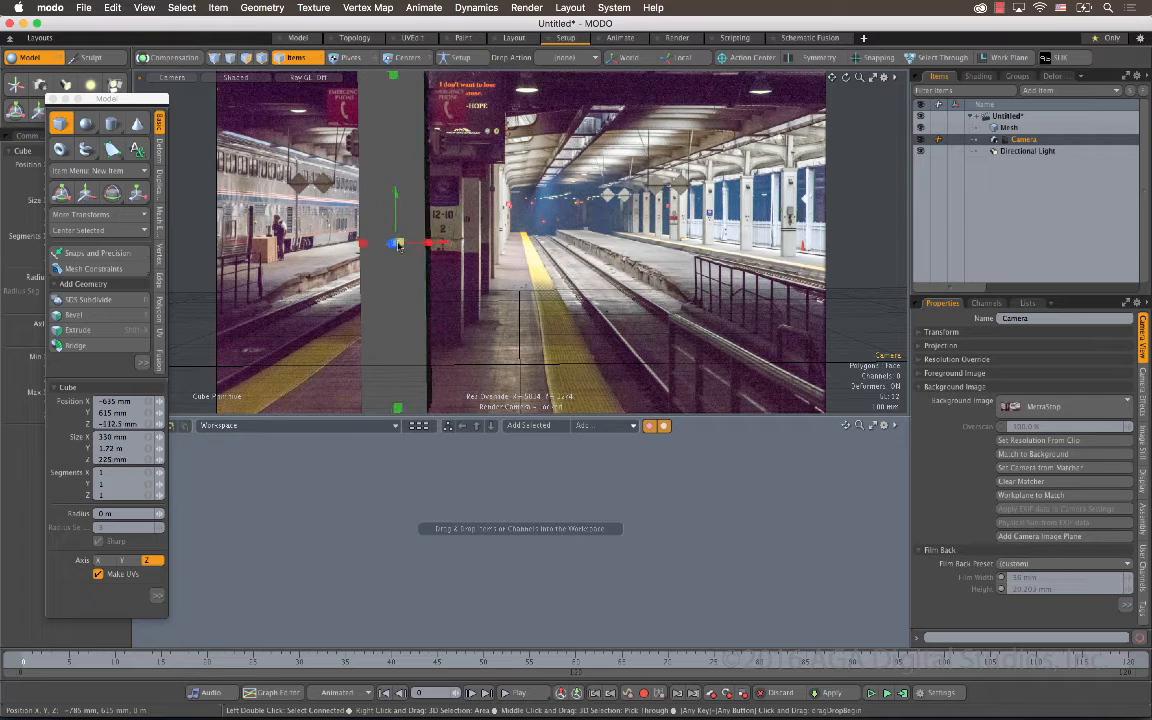
- Create a second cube over the next column, about 270 mm wide, 1.38 m high and 285 mm deep
click(59, 125)
click(59, 125)
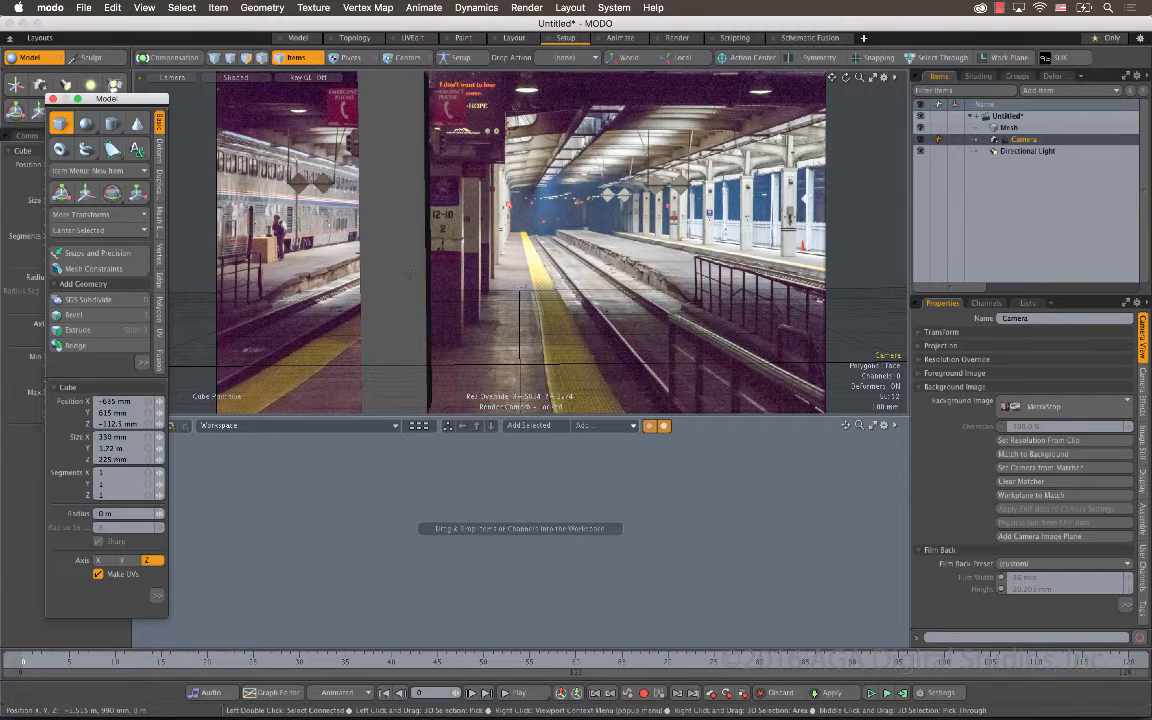
mouse_move(461, 342)
mouse_down()
mouse_move(443, 84)
mouse_move(366, 74)
mouse_move(404, 74)
mouse_up()
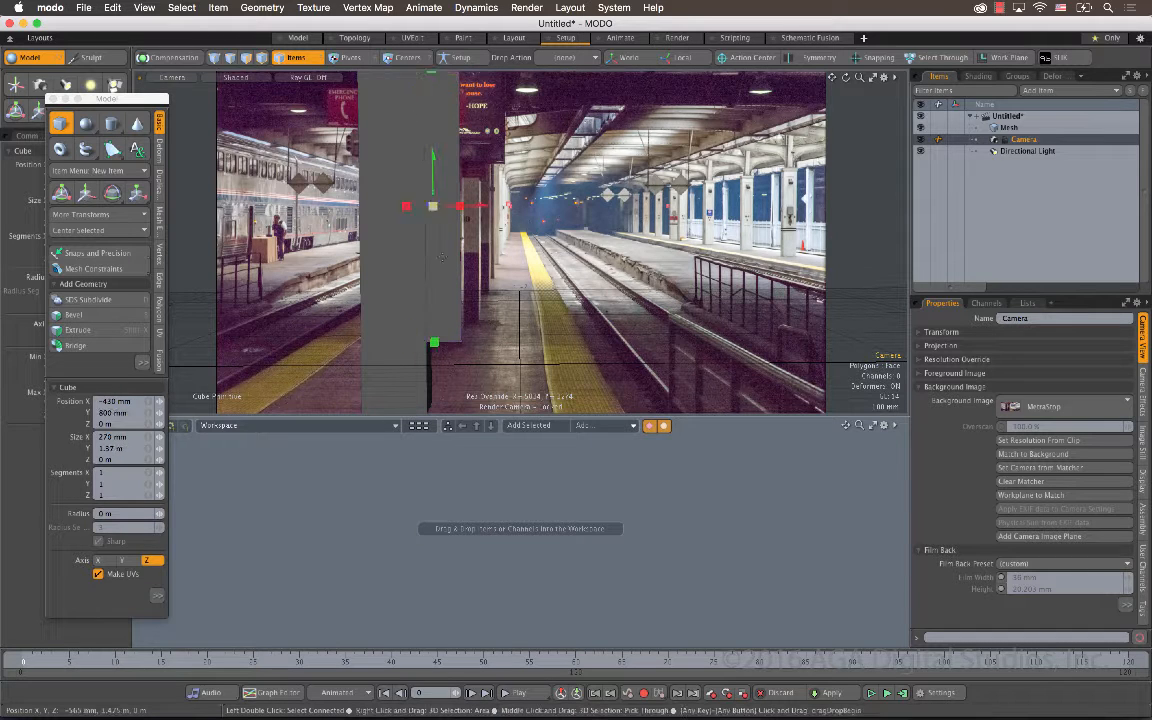
drag(434, 342, 434, 344)
drag(432, 207, 439, 207)
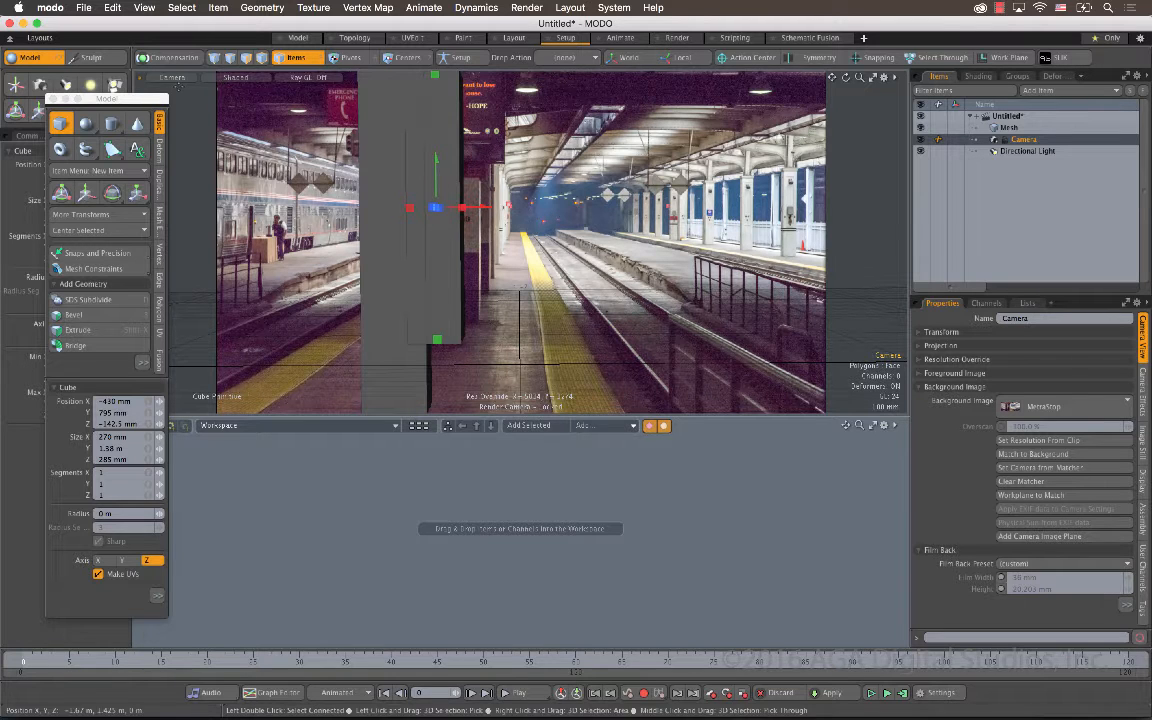
- In the perspective view, move the second cube back behind the first to a Z position of about -1.02 m
click(174, 78)
click(183, 72)
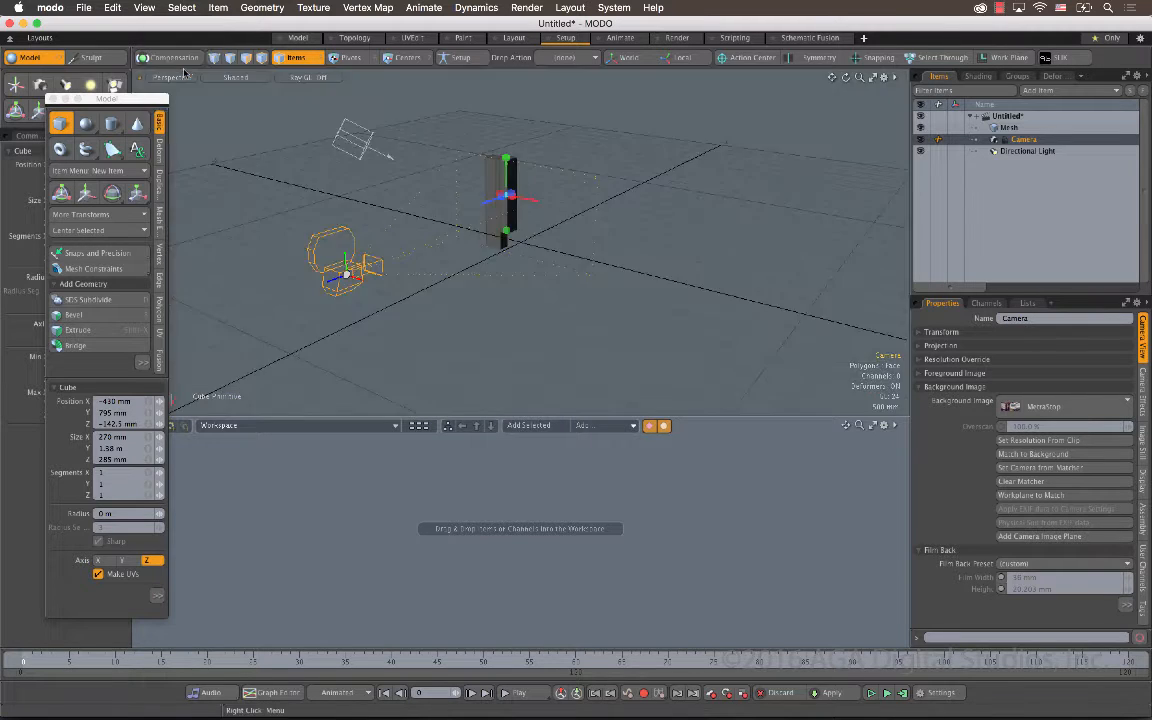
drag(484, 207, 509, 198)
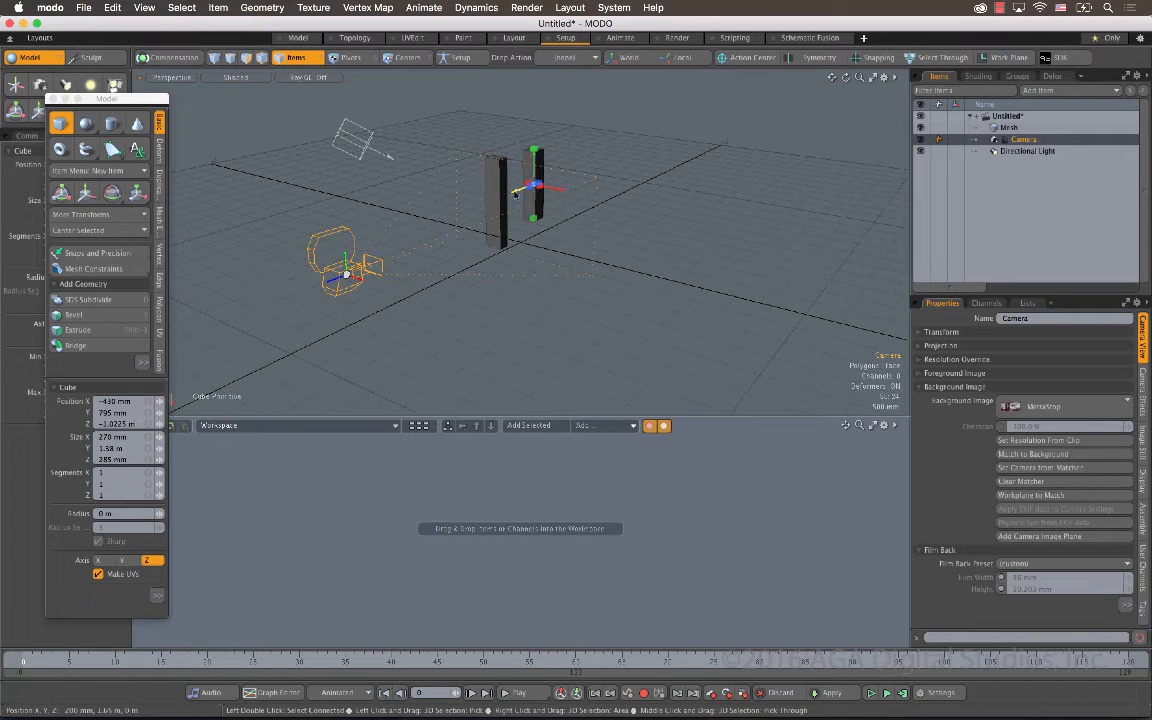
- In the camera view, resize the second cube's bottom, side and top to fit the second column, and finish the cube
click(181, 78)
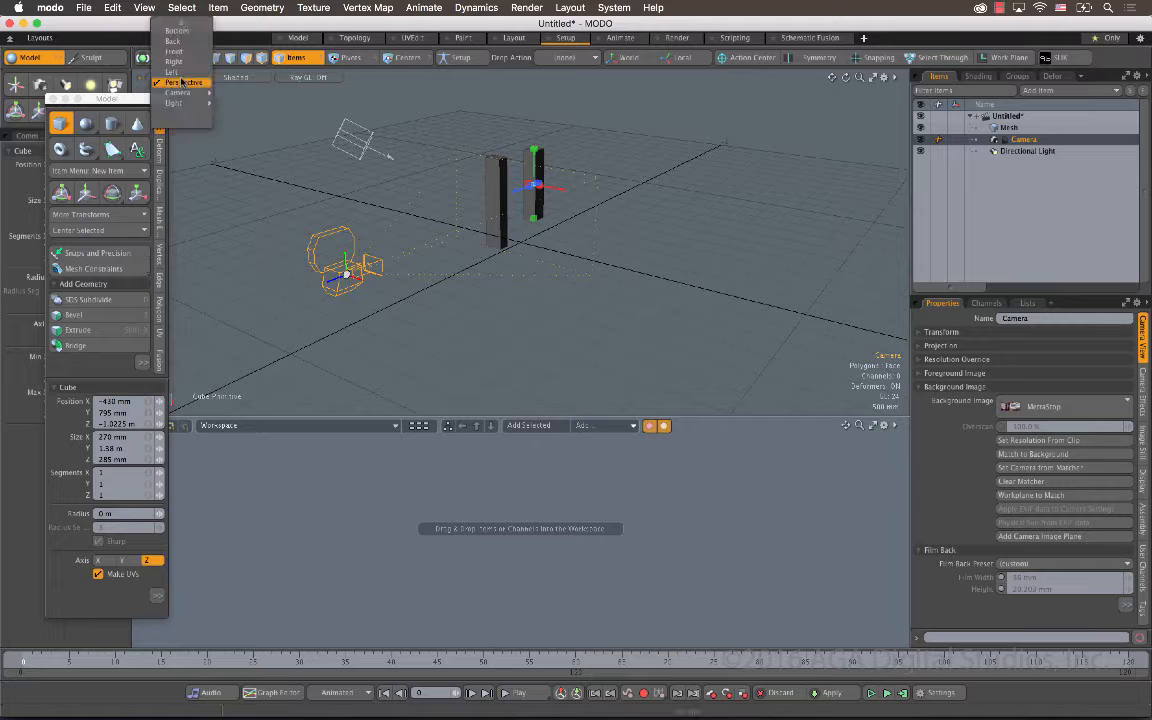
mouse_move(180, 86)
click(250, 103)
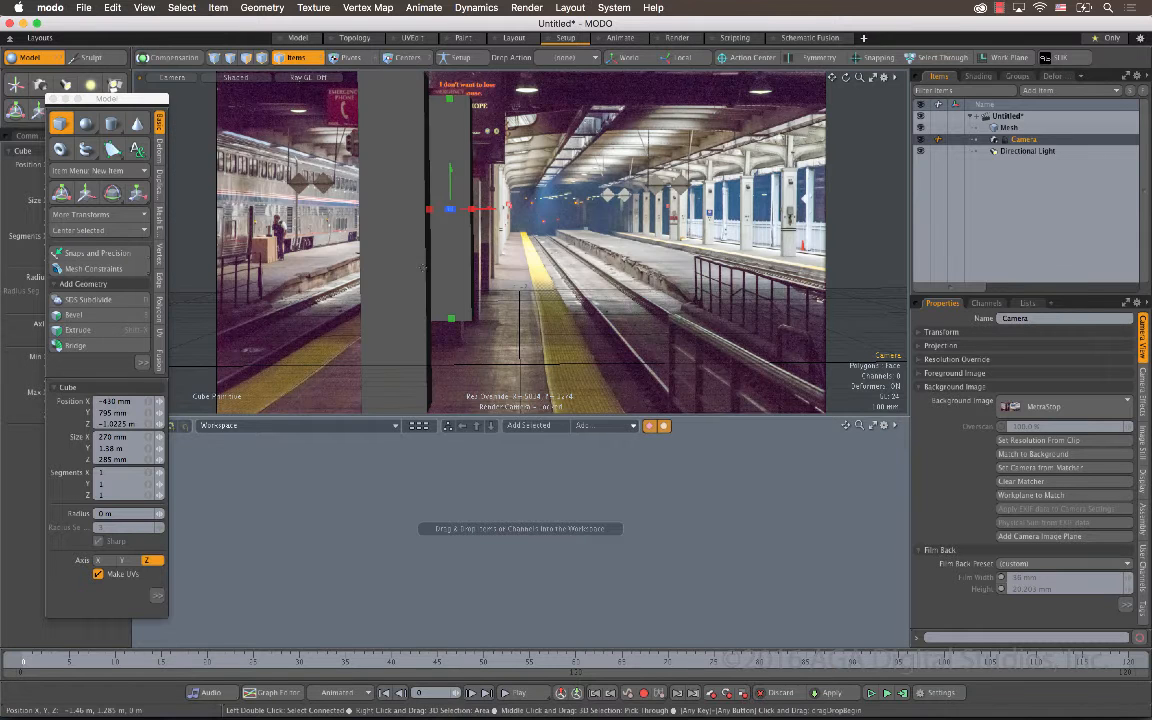
drag(453, 322, 453, 345)
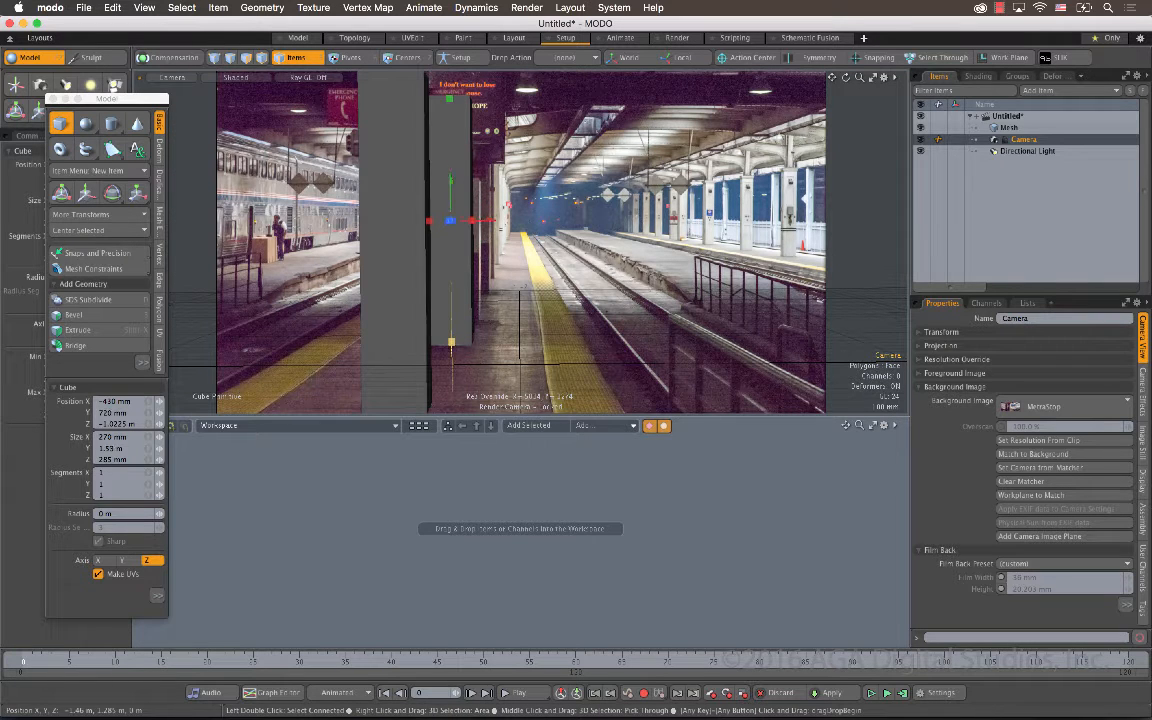
mouse_move(471, 221)
mouse_down()
mouse_move(450, 221)
mouse_move(463, 221)
mouse_up()
drag(444, 97, 445, 58)
key(space)
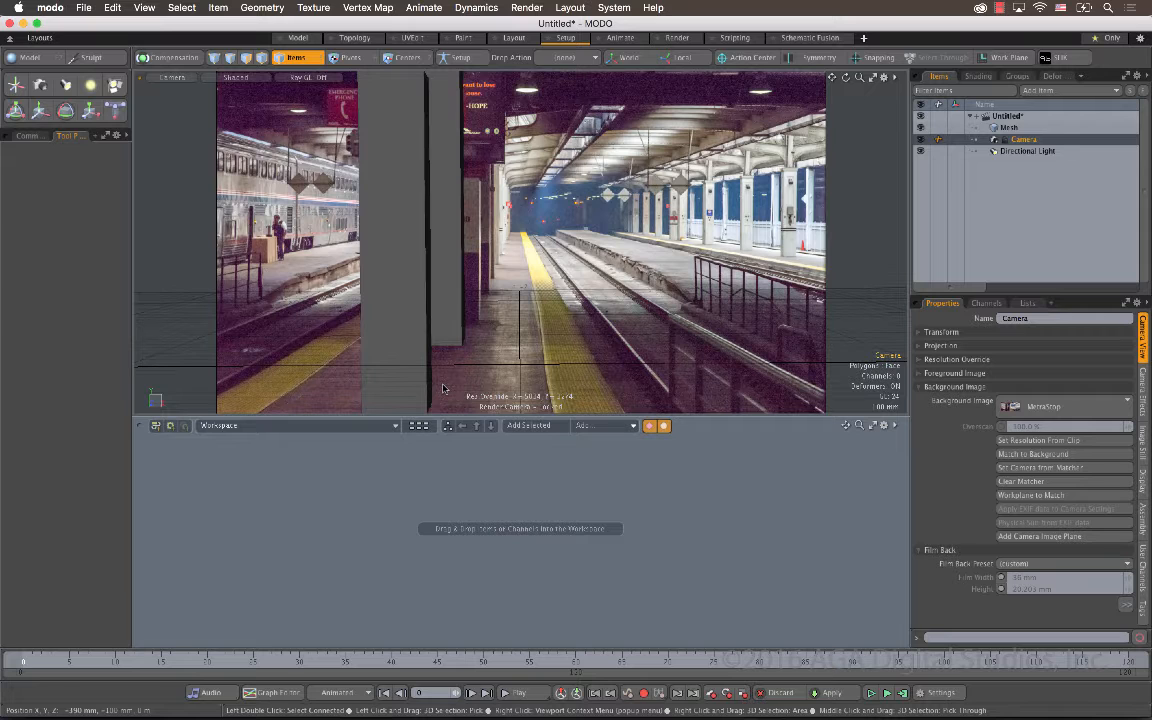
- Add a Projection Shader using the MetraStop image to the shader tree, and display the camera view in Advanced shading
click(979, 77)
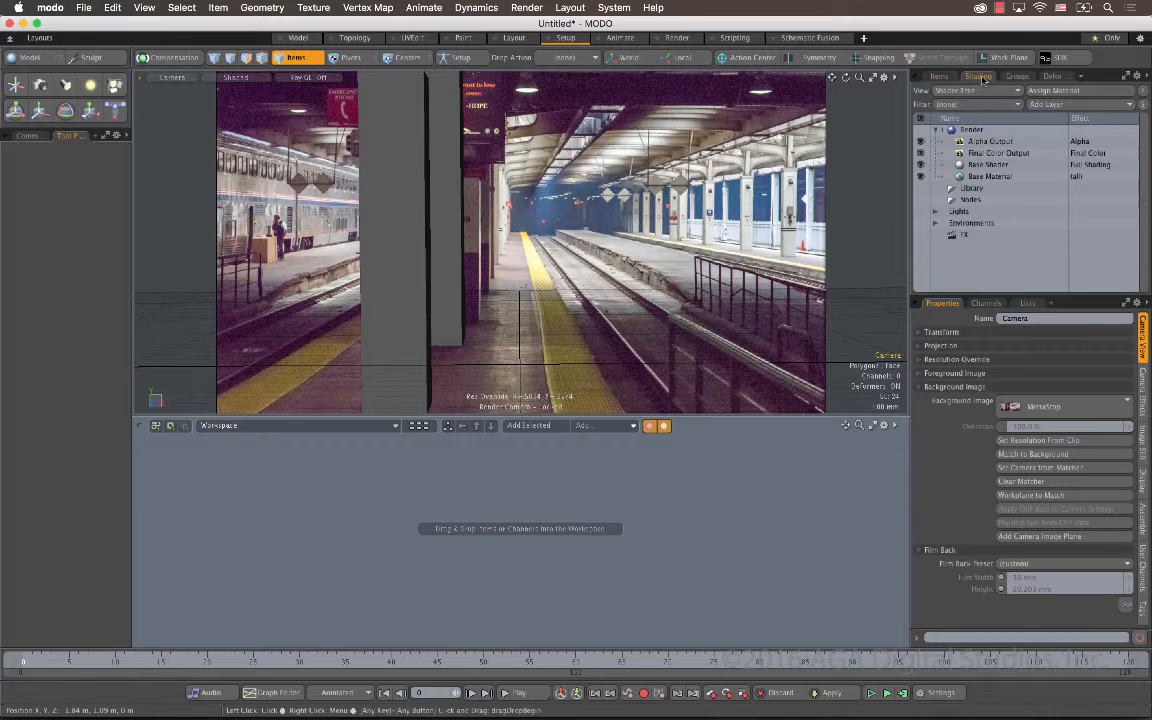
click(1046, 104)
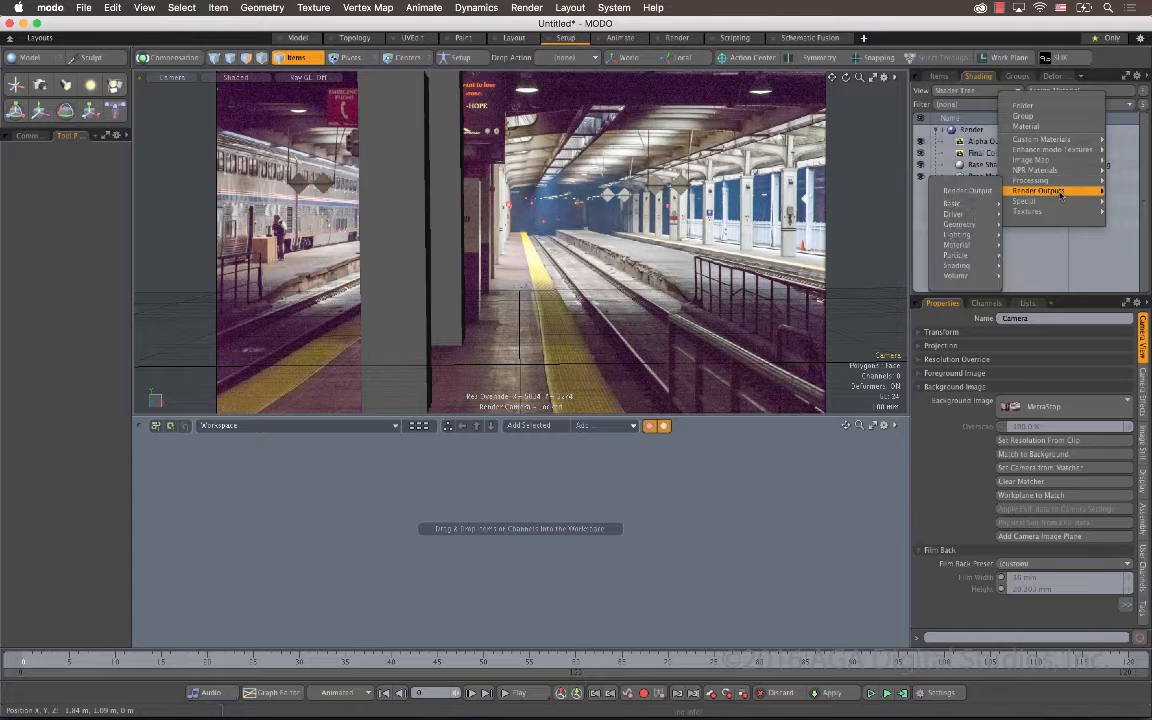
mouse_move(1060, 203)
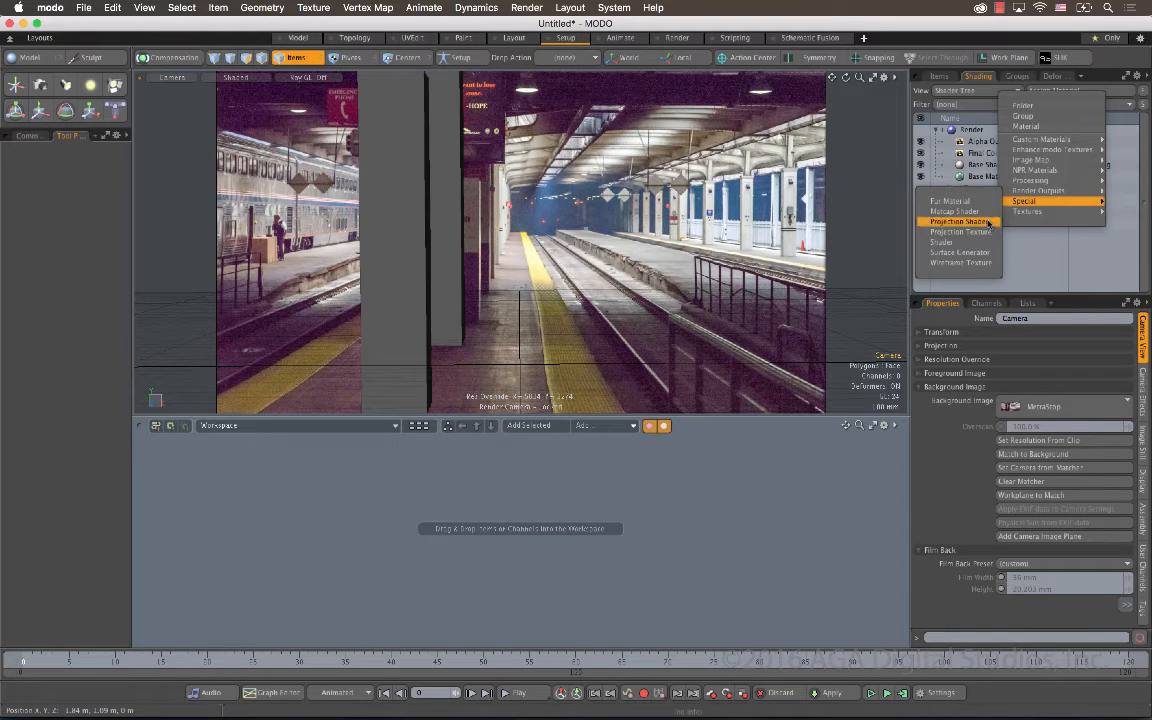
click(990, 222)
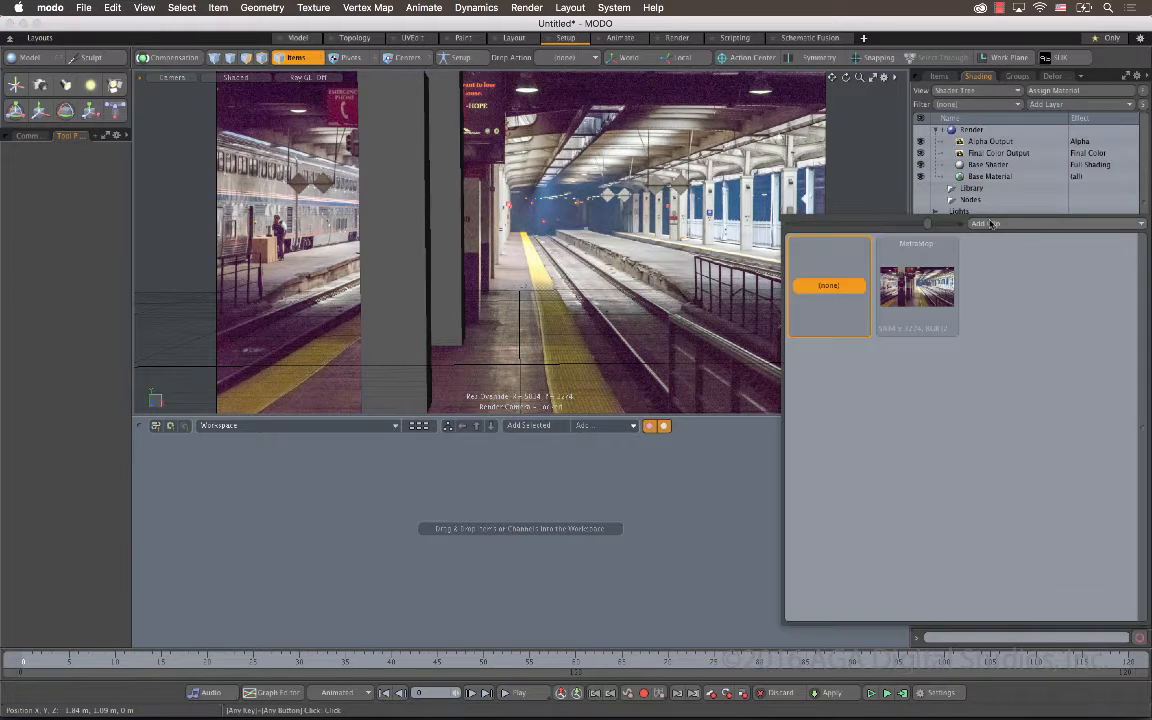
click(932, 280)
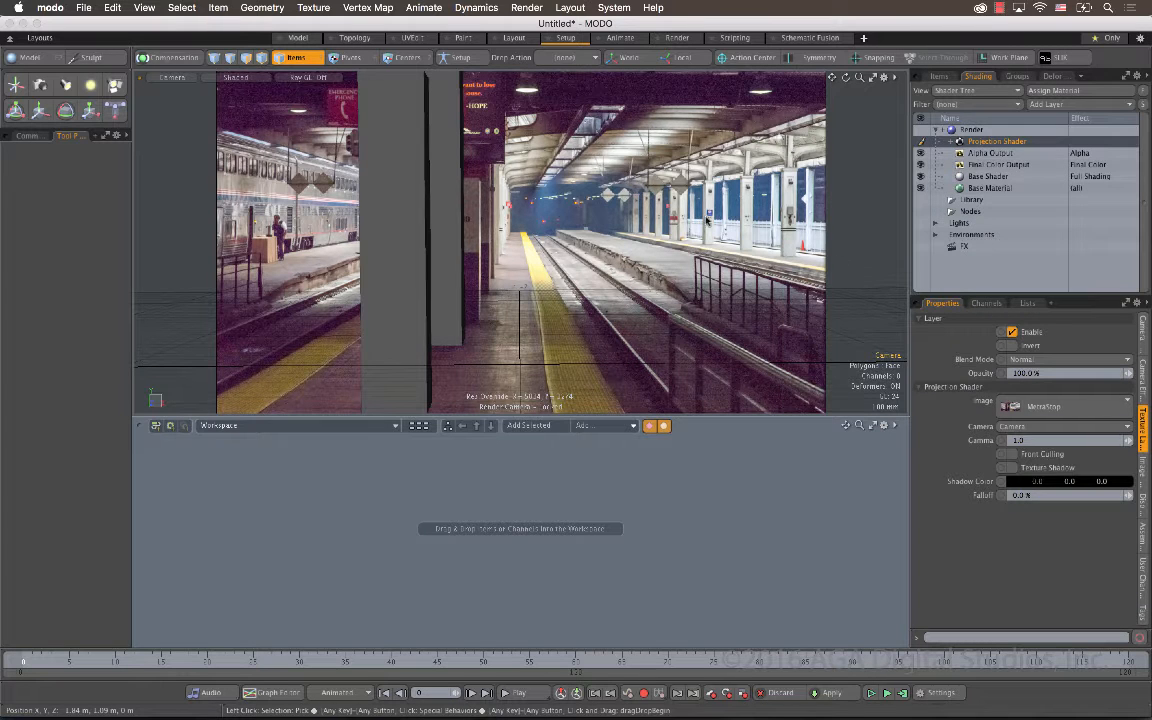
click(230, 77)
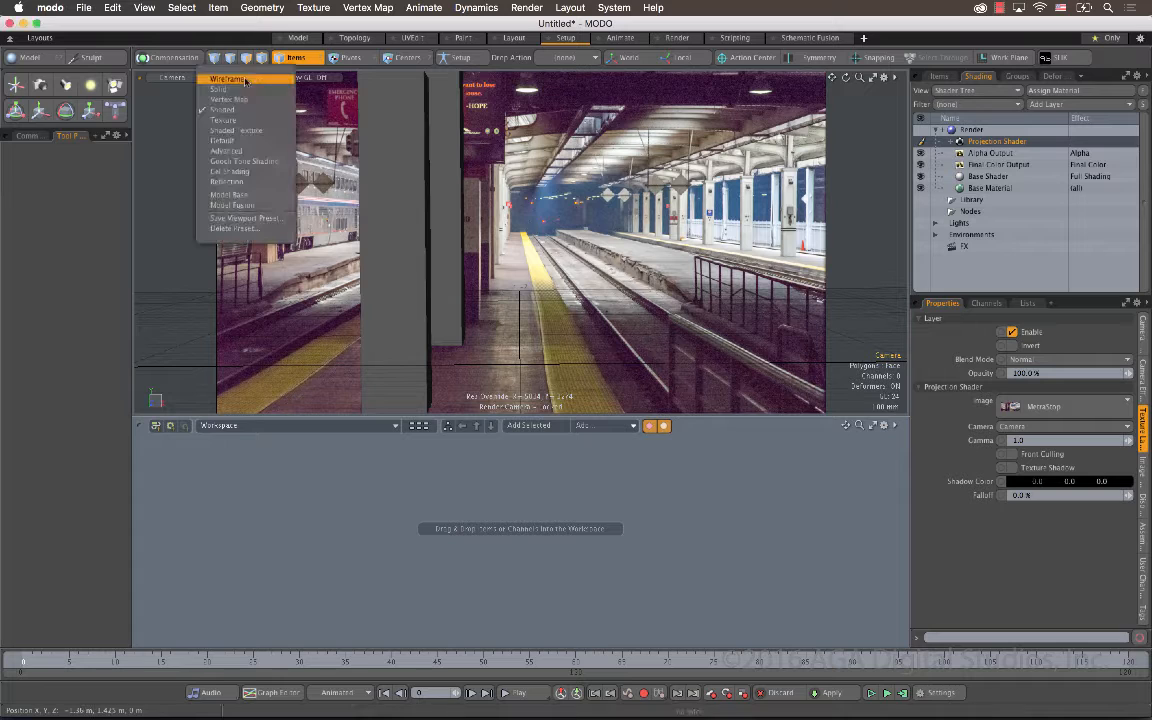
click(253, 152)
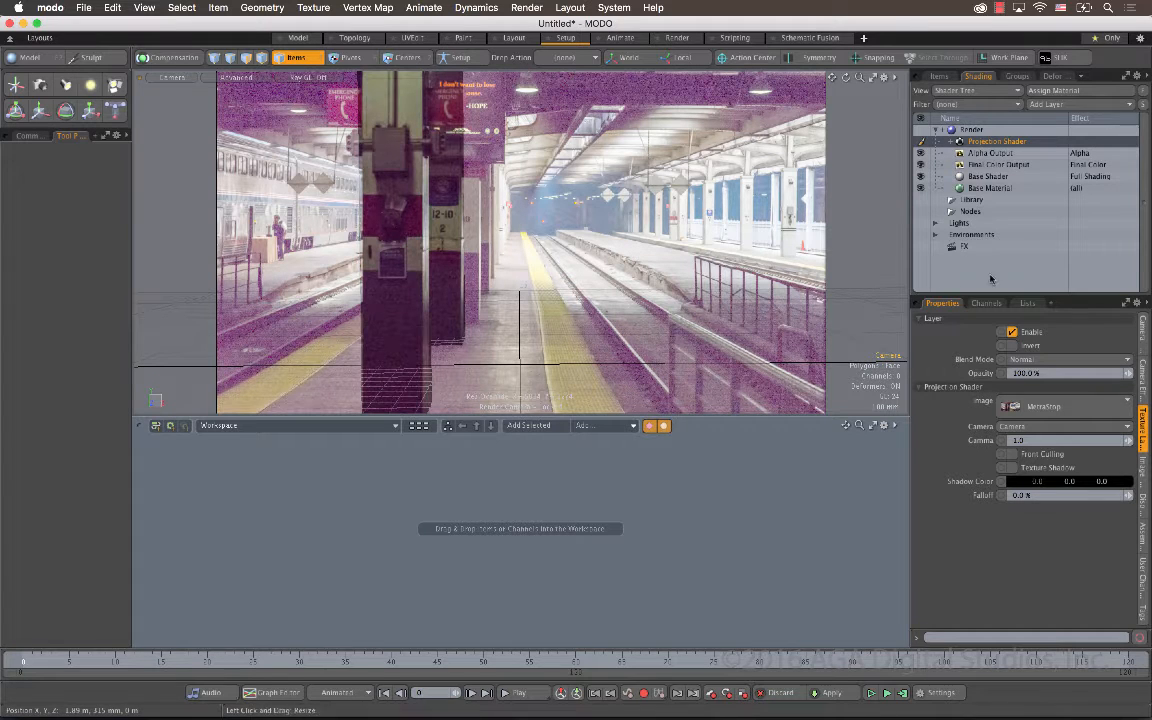
- Show the camera's properties, then switch to the Render layout and start the preview render
click(945, 78)
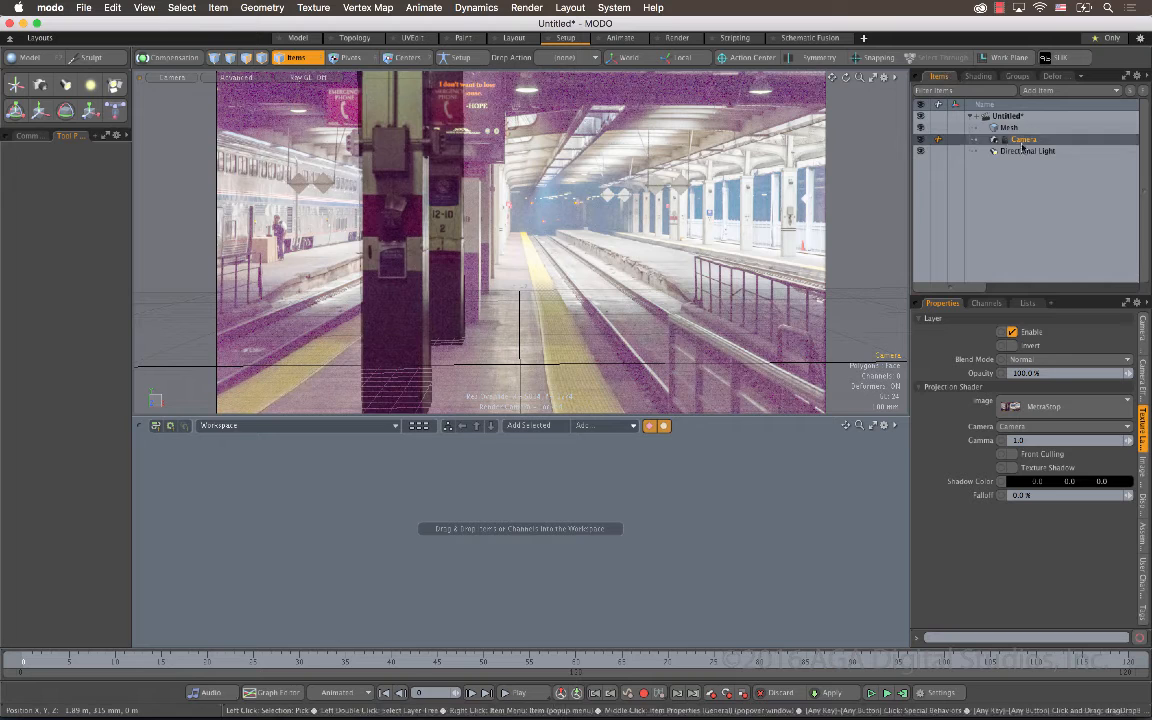
click(1143, 340)
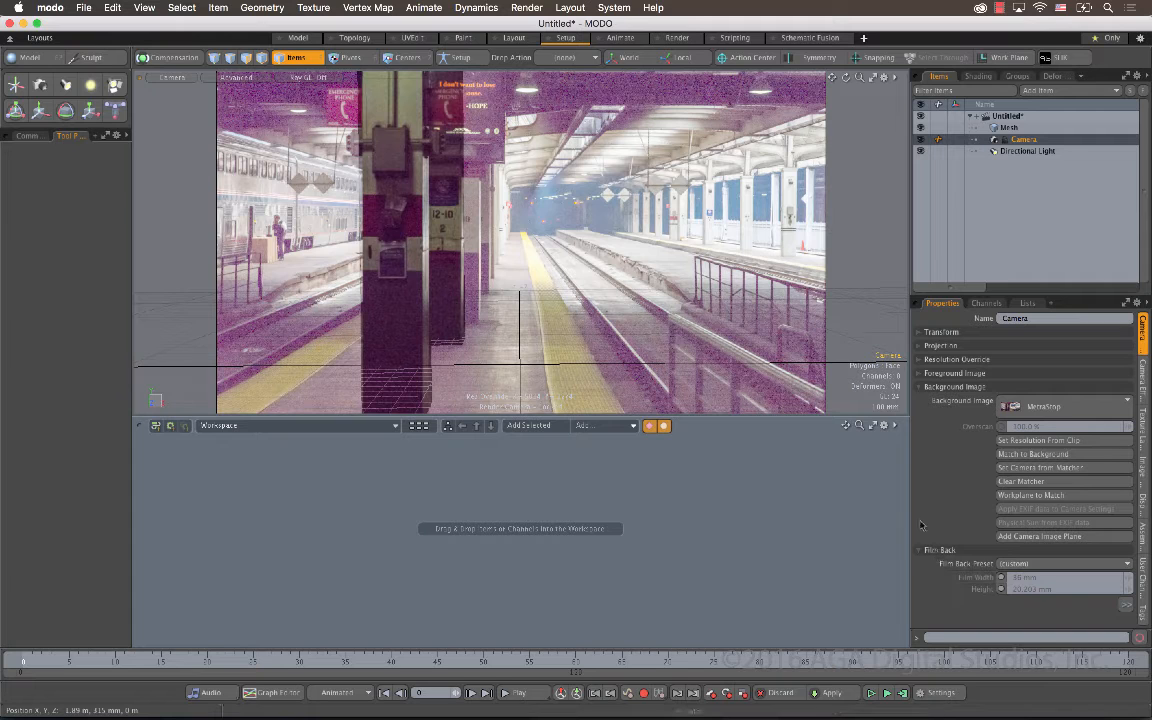
click(678, 38)
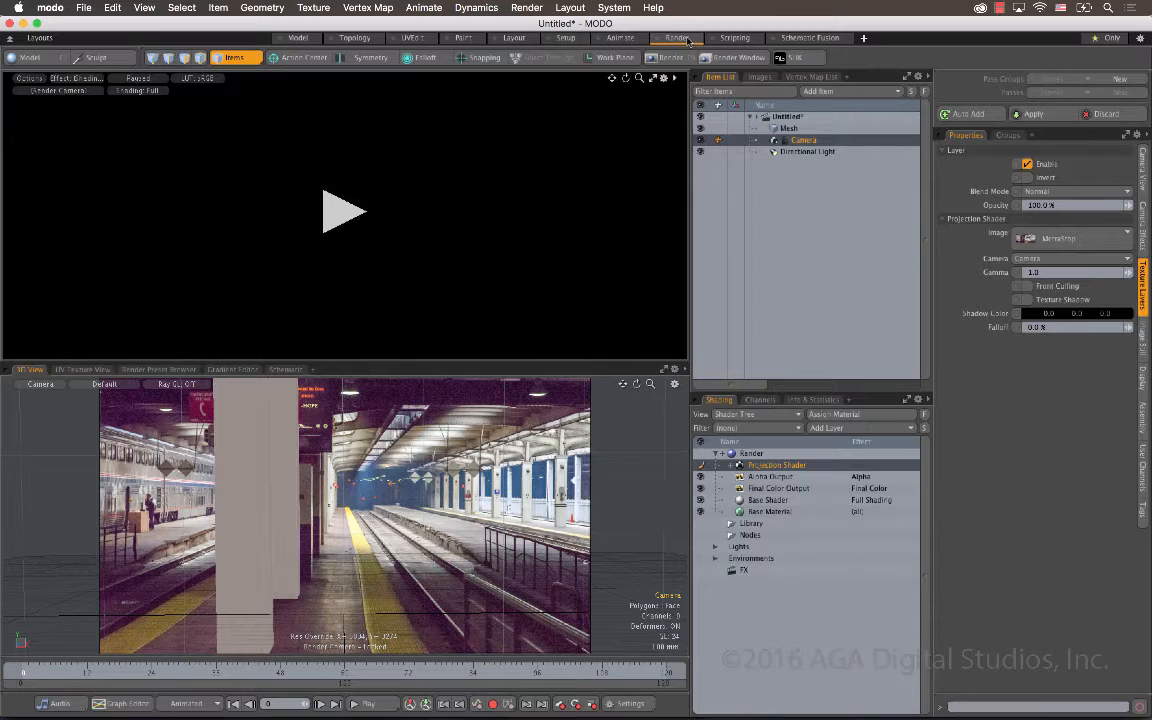
click(338, 206)
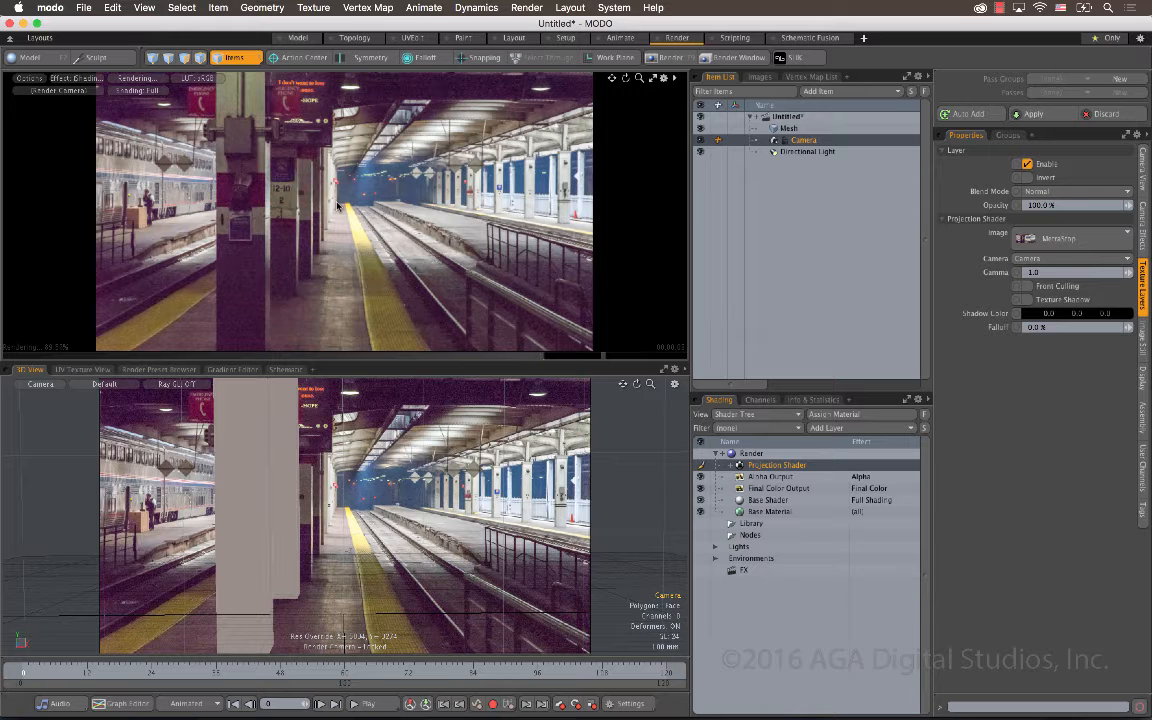
- Switch the 3D view to Perspective, turn on the display of cameras, and frame the columns together with the camera
click(40, 384)
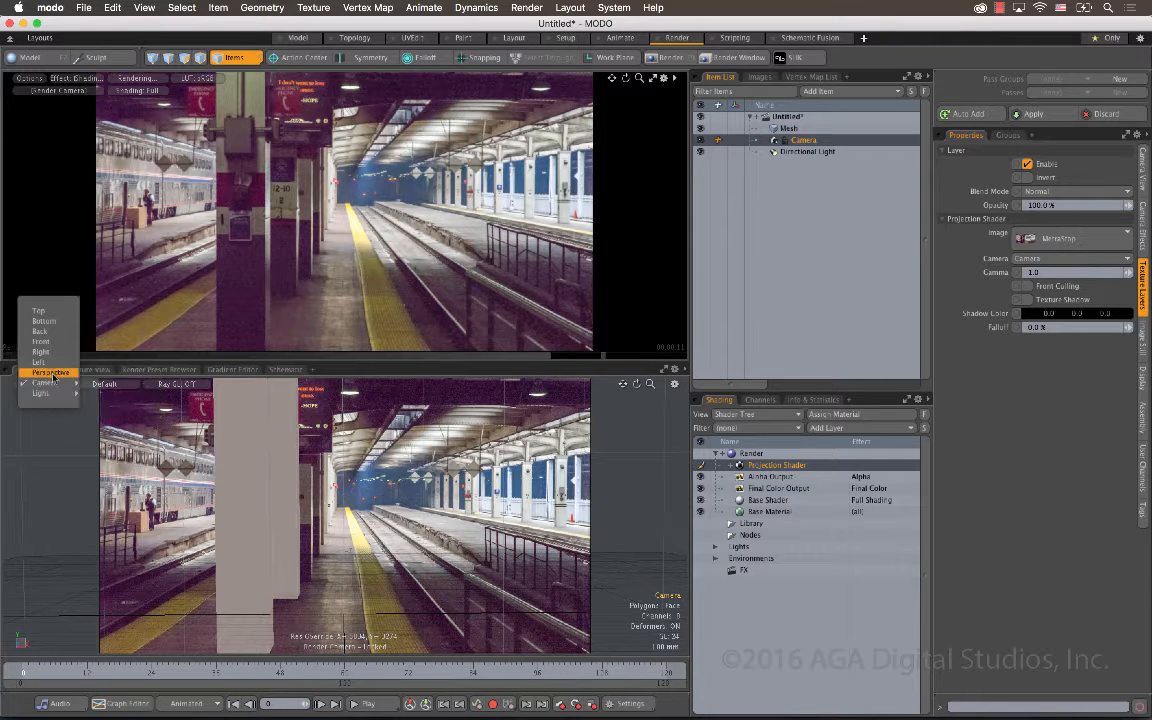
click(50, 373)
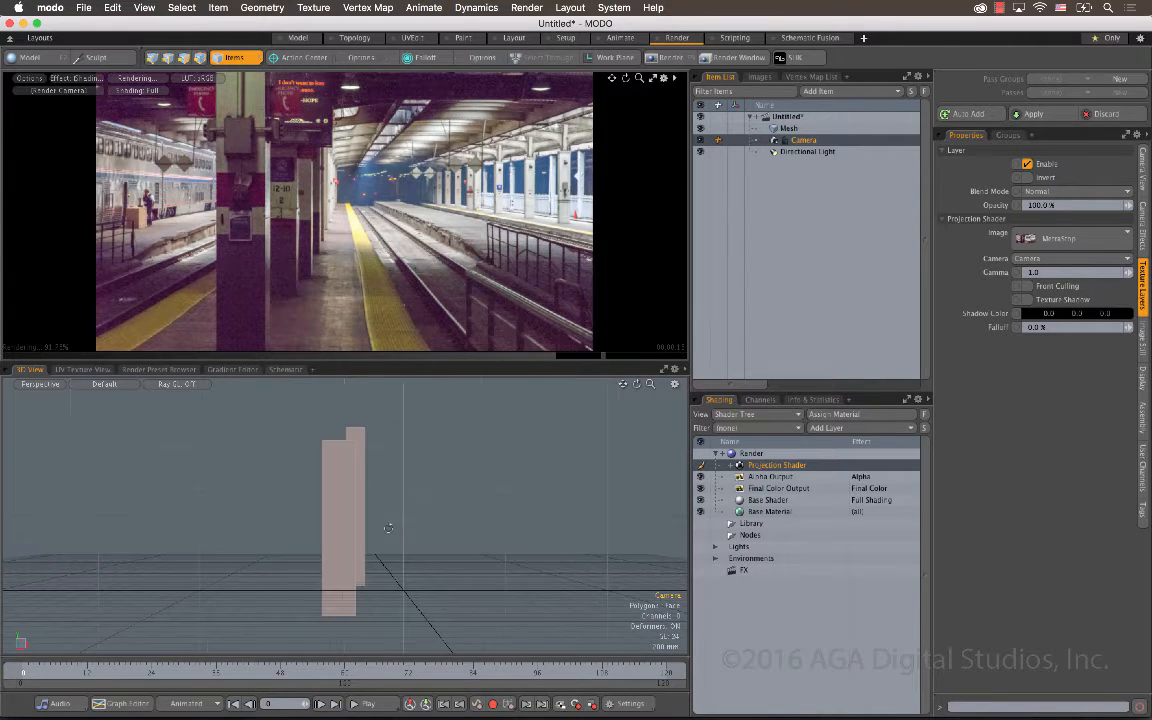
key(o)
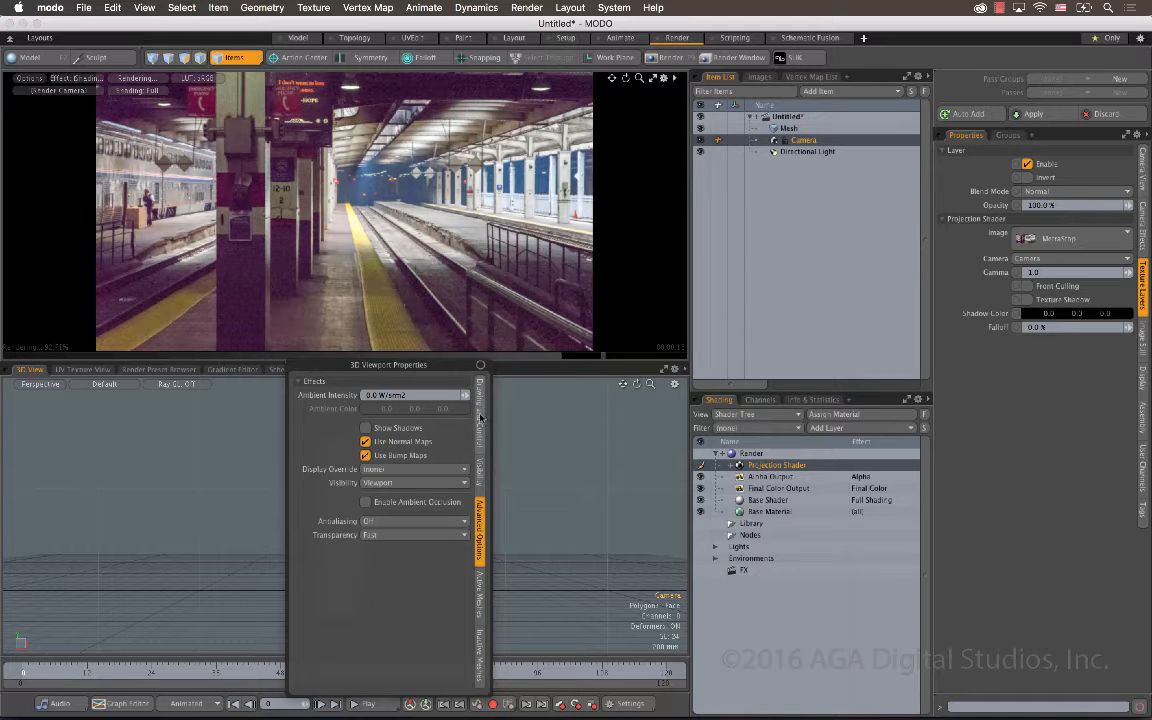
click(480, 418)
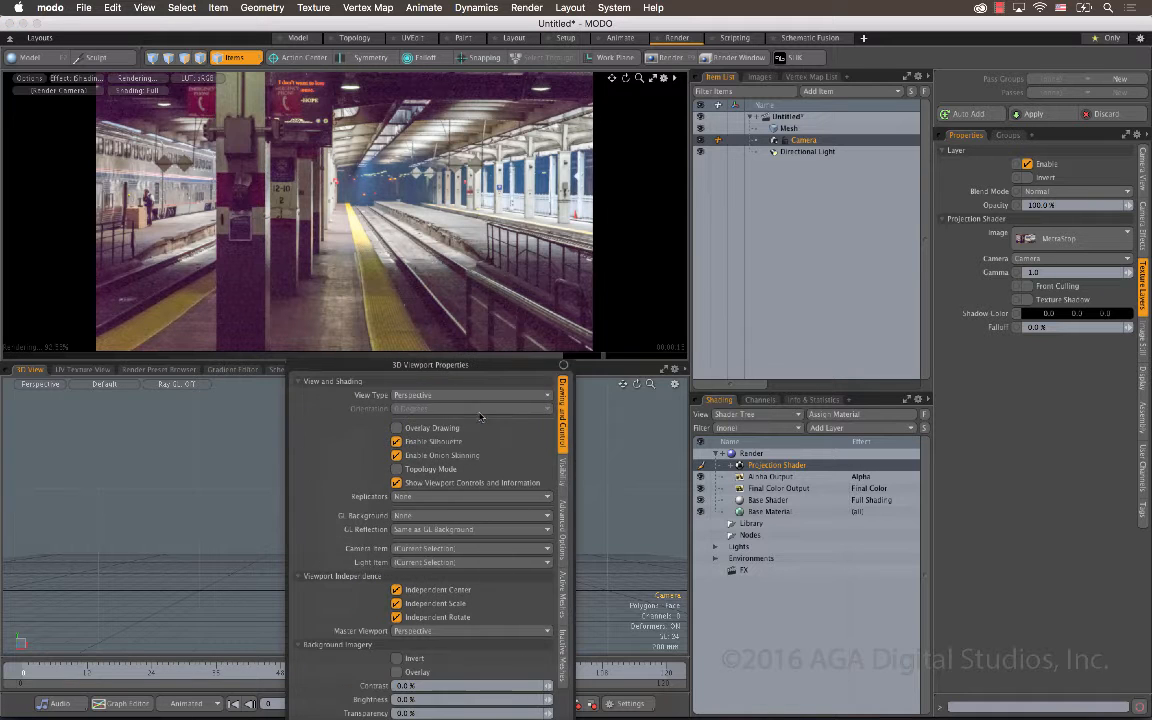
click(565, 481)
click(412, 411)
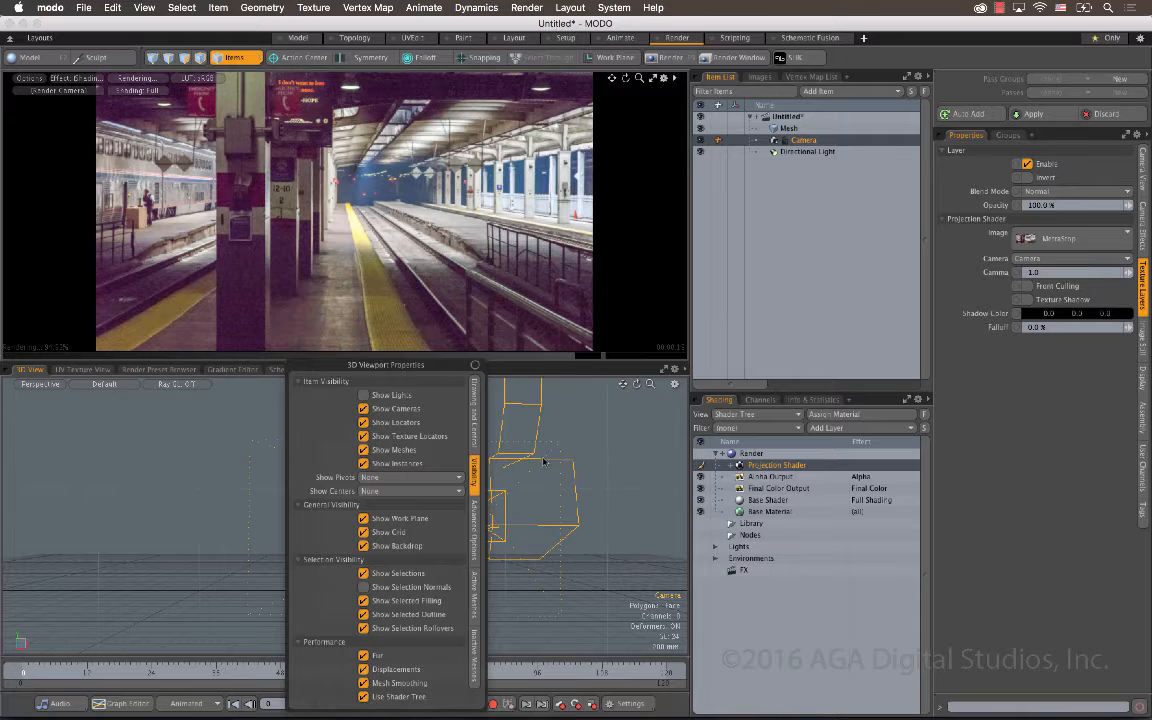
key(a)
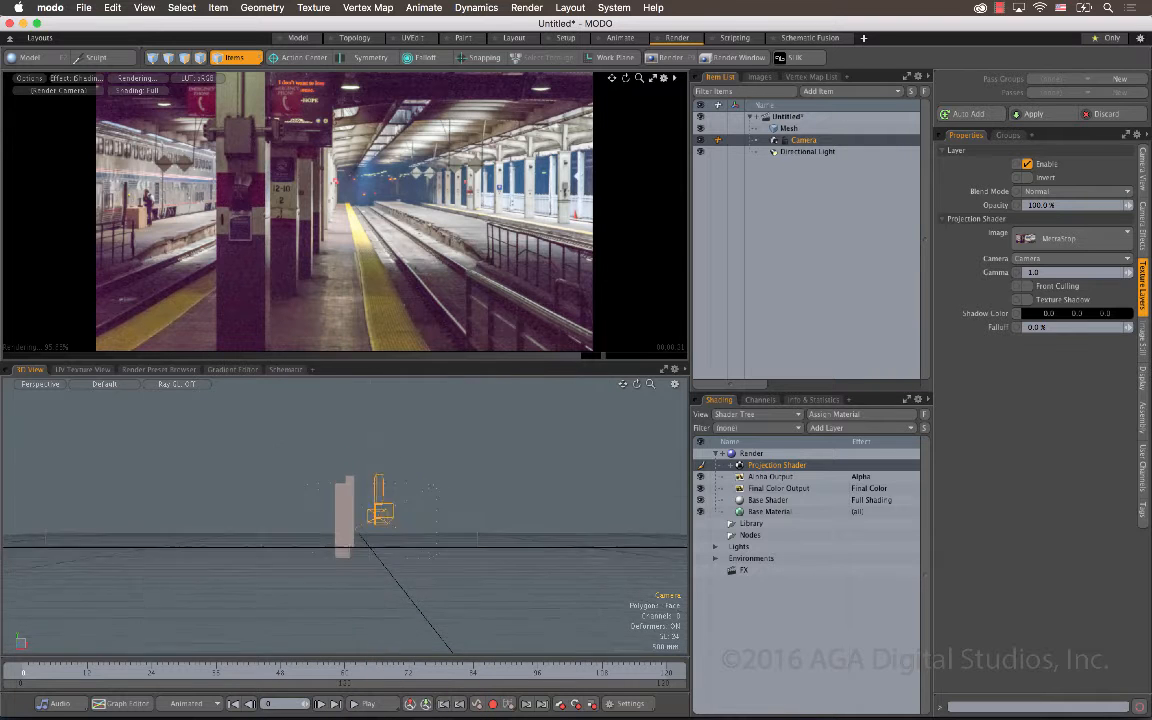
mouse_move(374, 508)
alt+mouse_down()
mouse_move(545, 575)
mouse_move(573, 485)
mouse_move(614, 482)
mouse_move(367, 525)
alt+mouse_up()
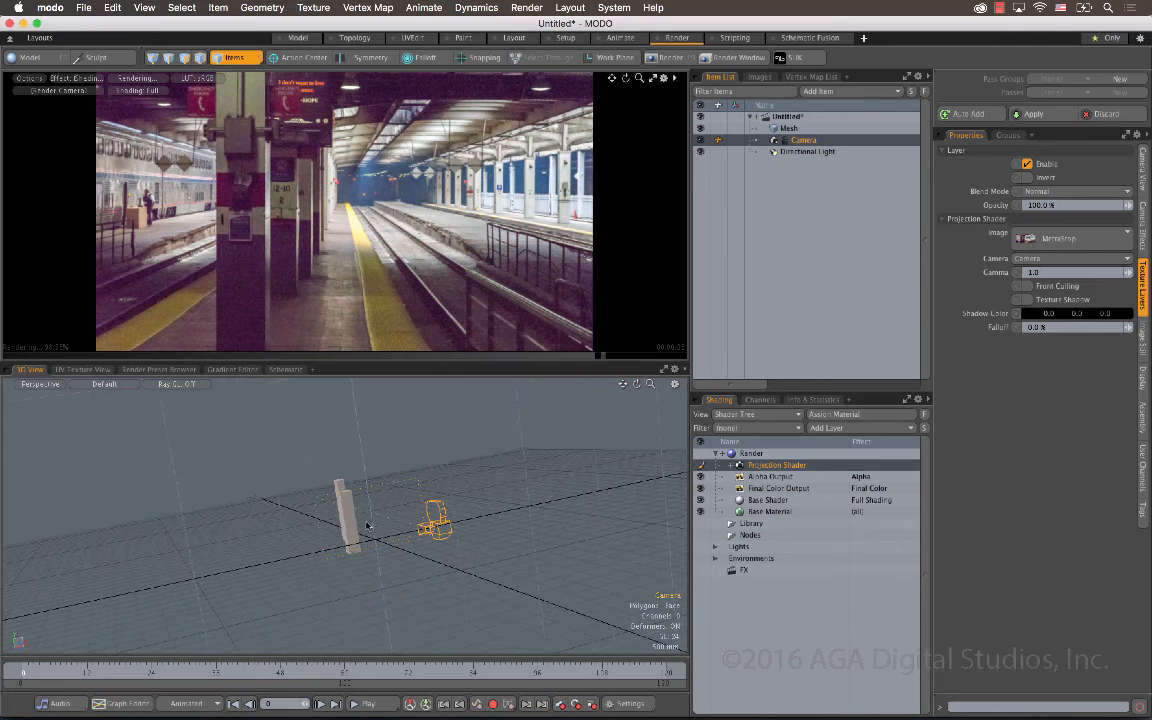
- Set the perspective view's shading to Advanced and view the projected columns and the camera from the side
click(104, 384)
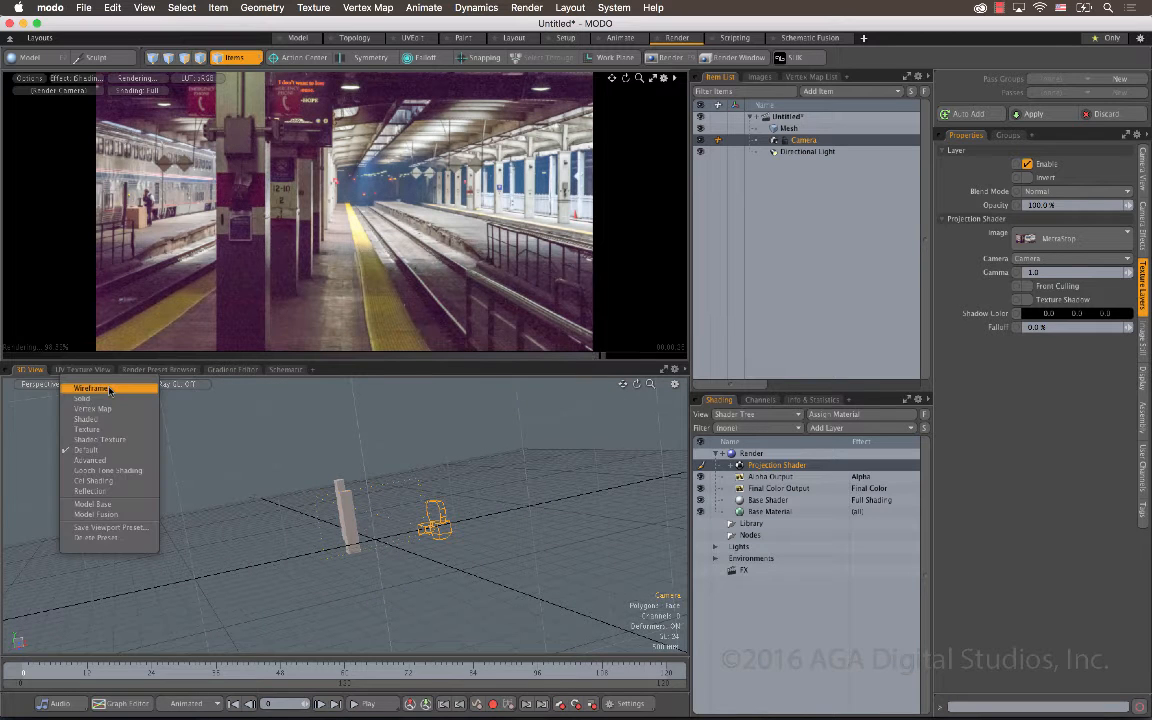
click(100, 459)
alt+drag(296, 510, 60, 550)
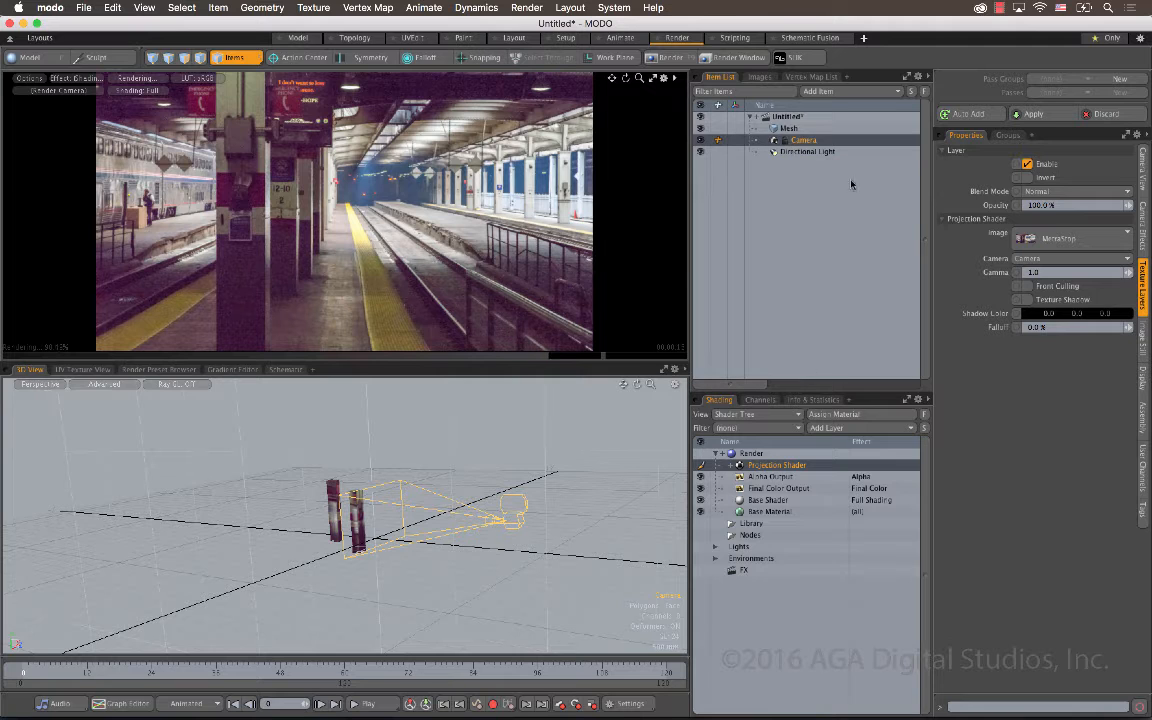
- Duplicate the matched camera and rename the copy AnimCamera
click(826, 91)
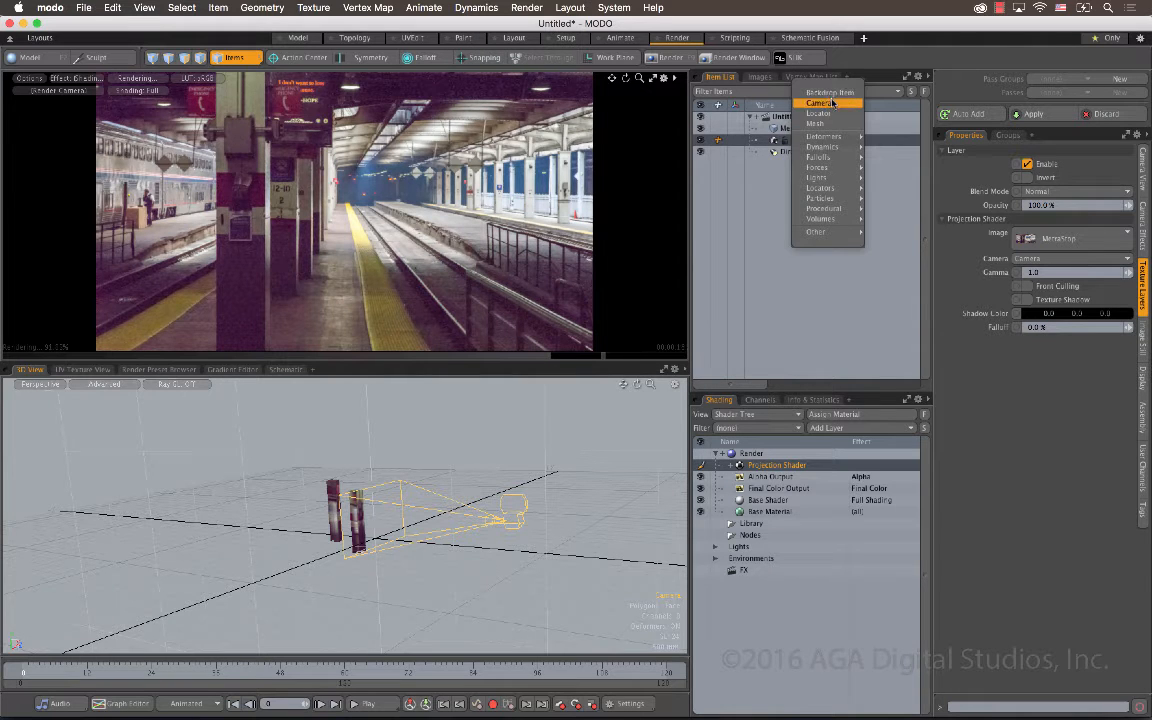
click(876, 170)
right_click(813, 142)
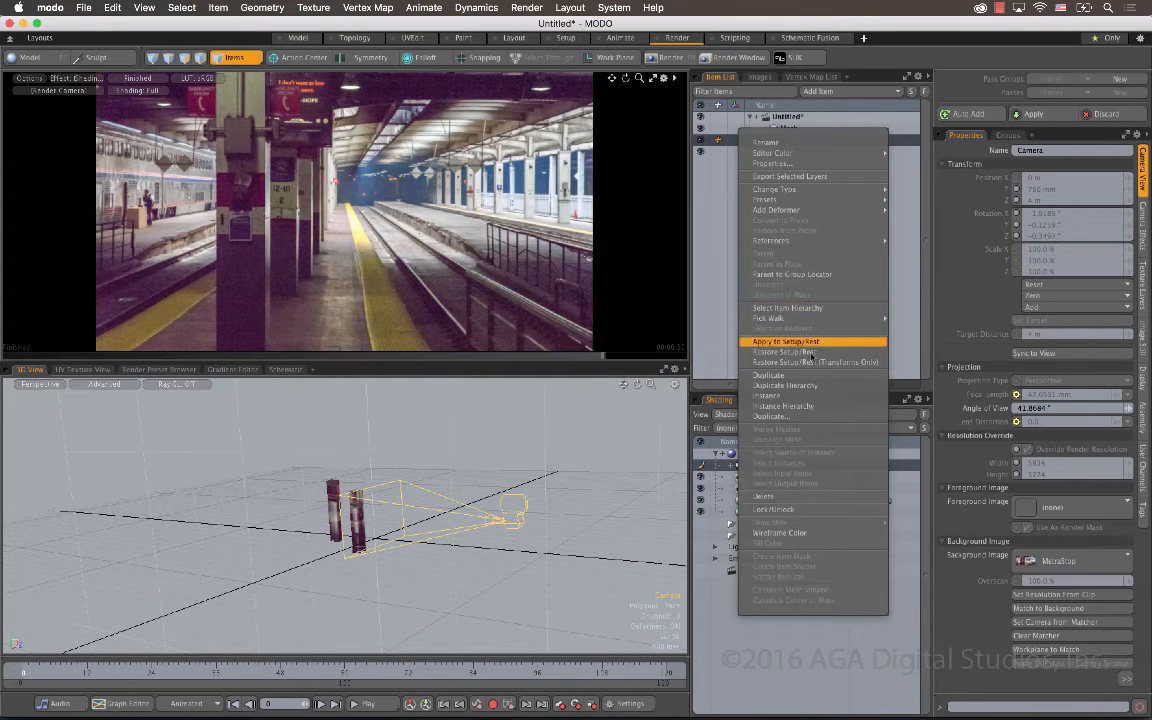
click(806, 380)
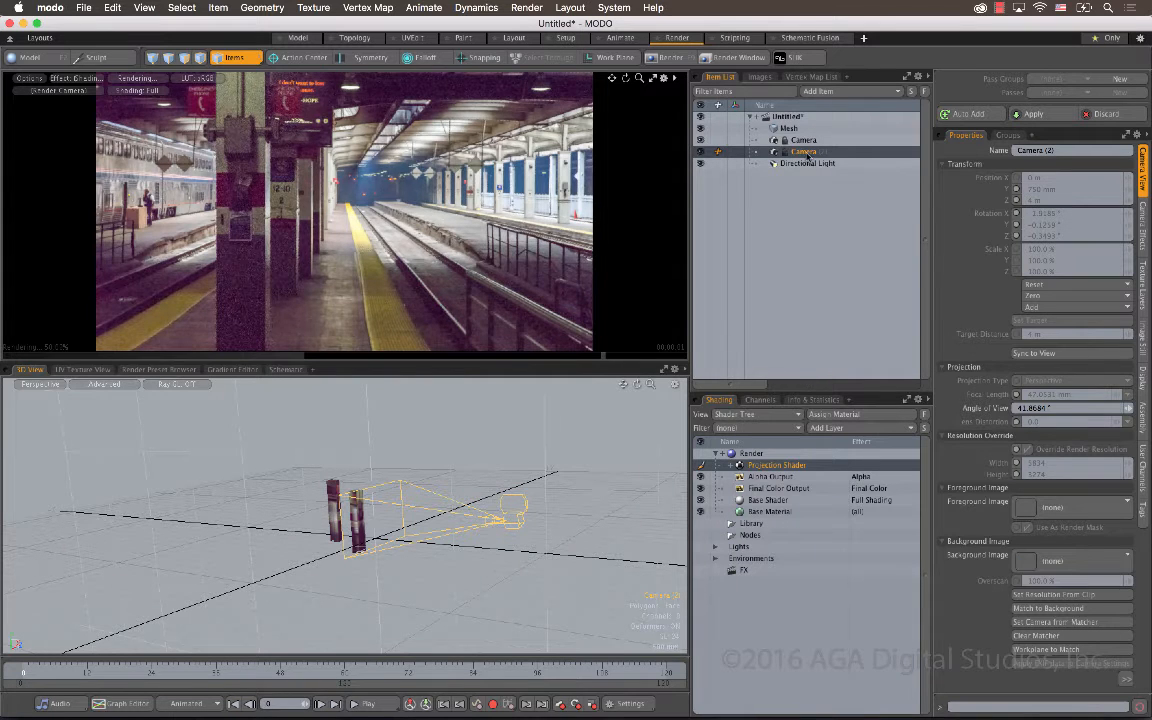
text(Ani)
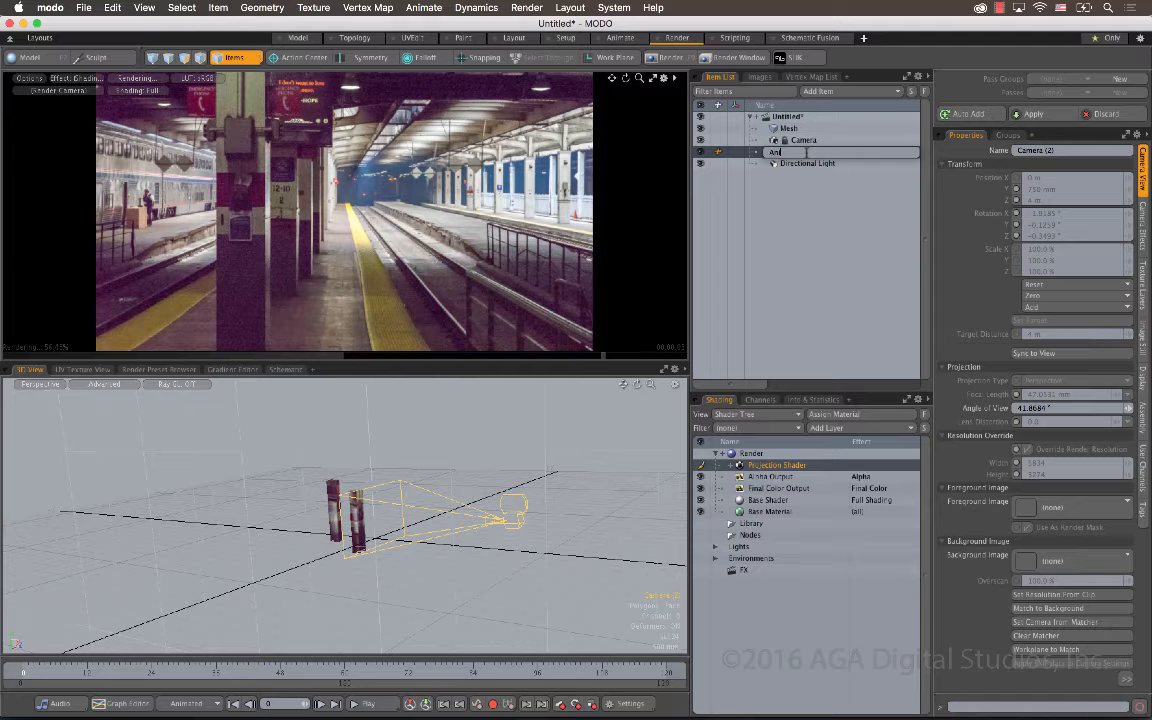
text(mCamera)
key(Return)
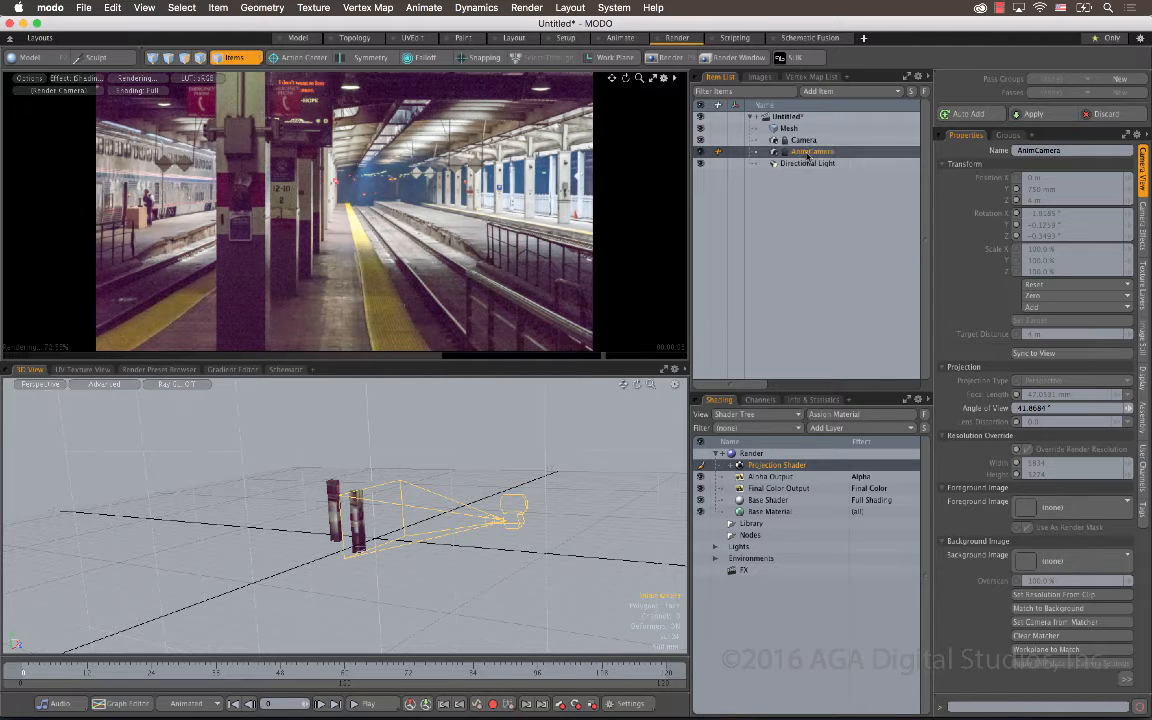
- Unlock AnimCamera and make it the camera used by the preview render
right_click(807, 152)
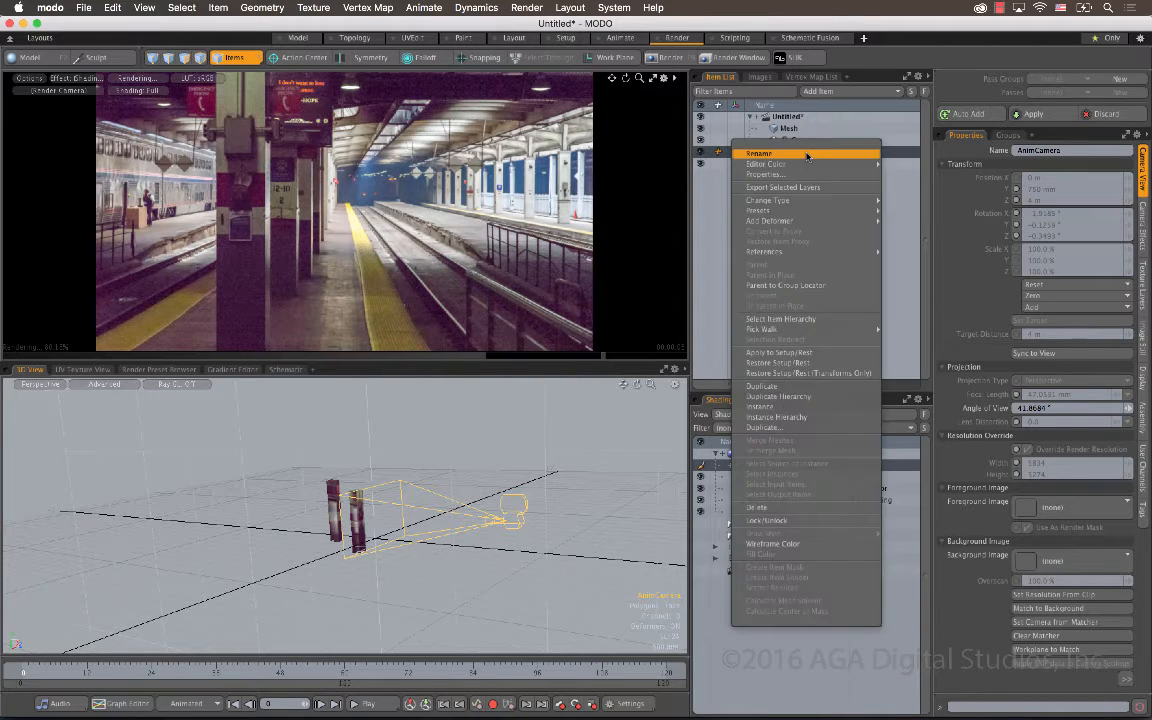
click(810, 520)
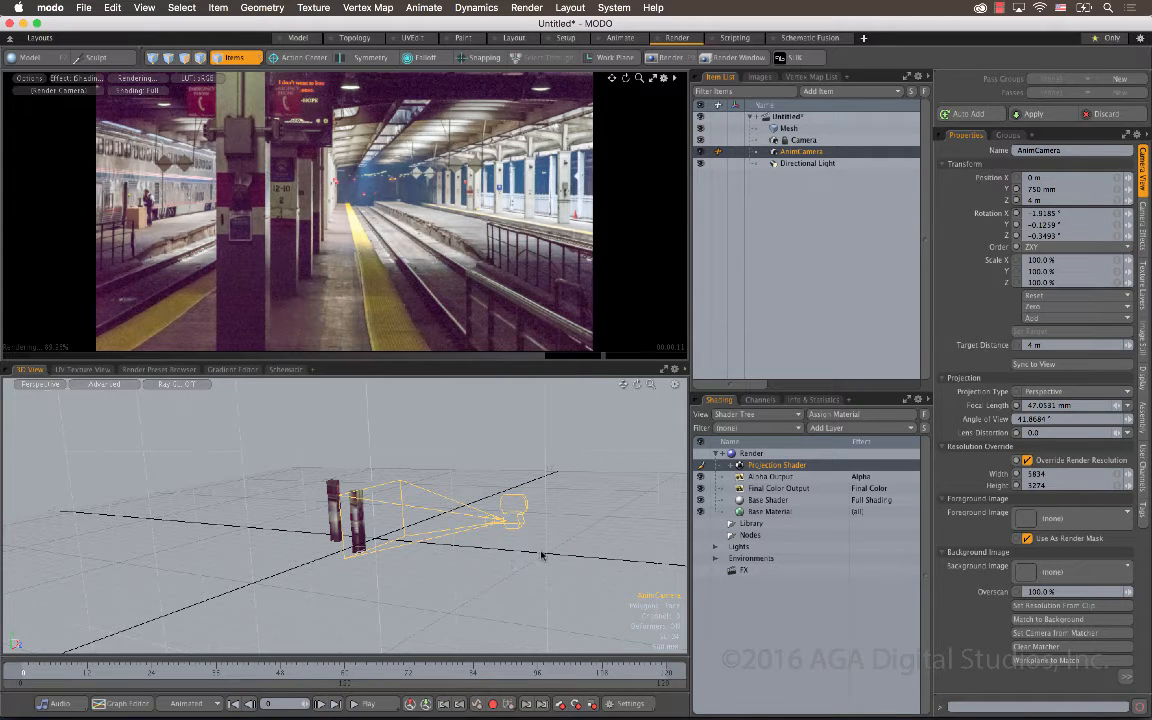
key(w)
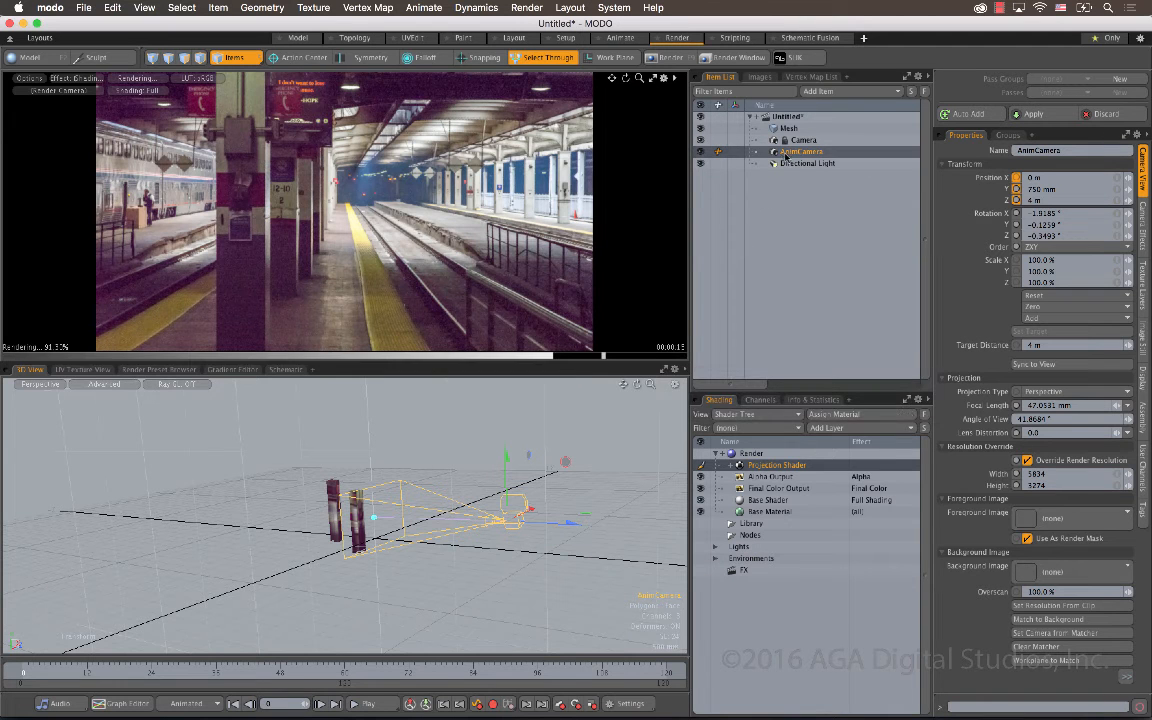
click(68, 90)
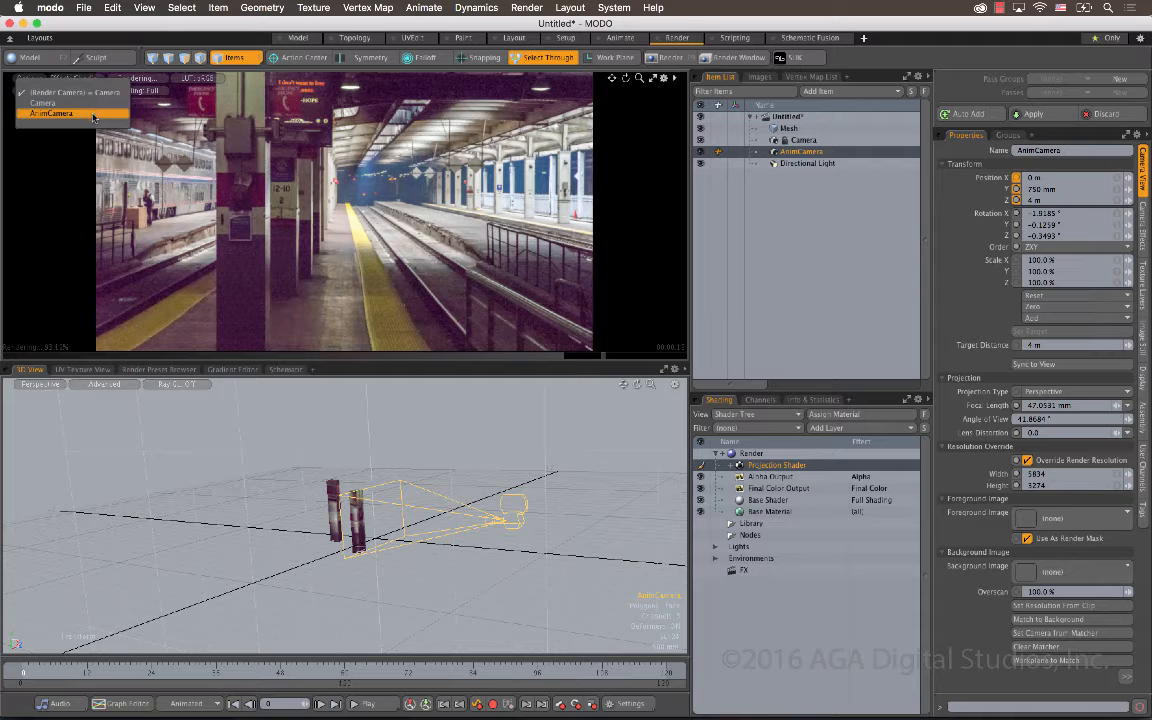
click(70, 113)
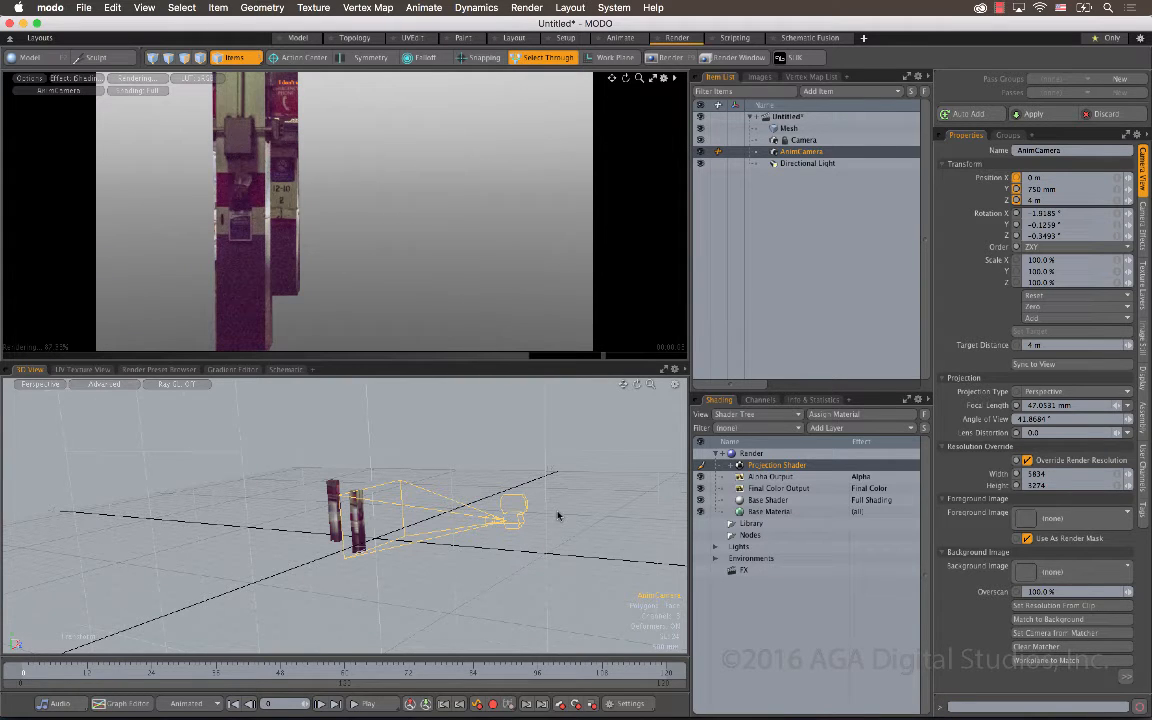
- Try moving AnimCamera forward toward the columns to a Z position of about 2.72 m, and undo the move
key(w)
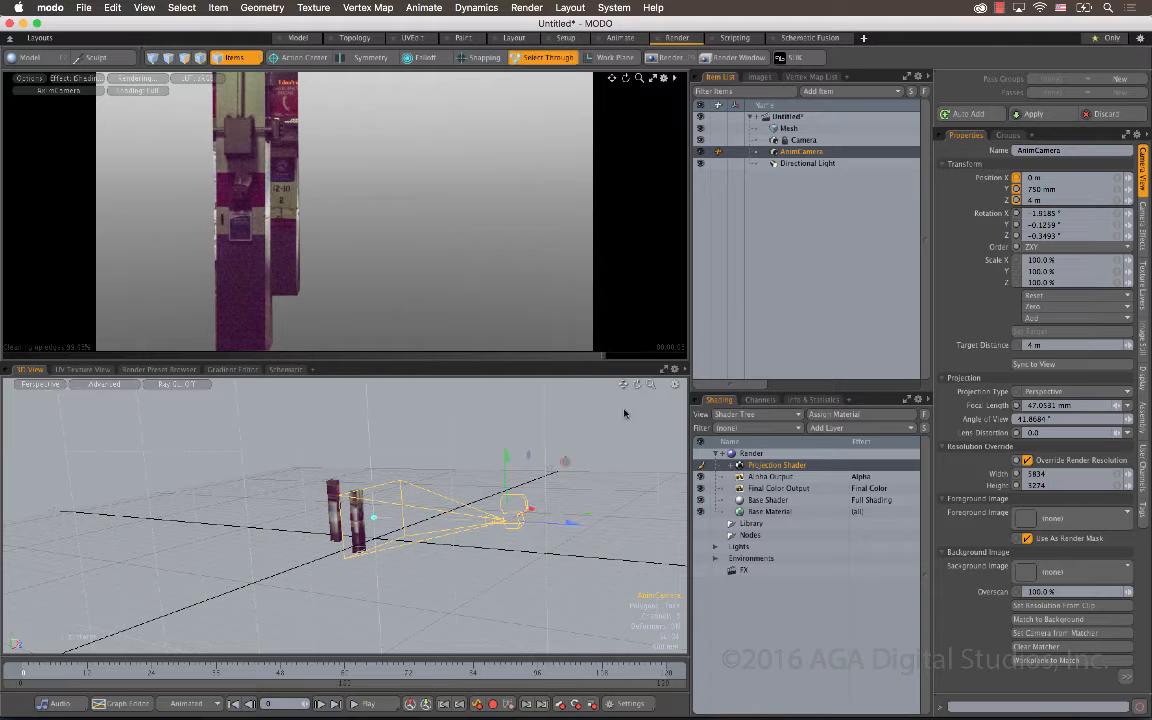
drag(571, 532, 518, 522)
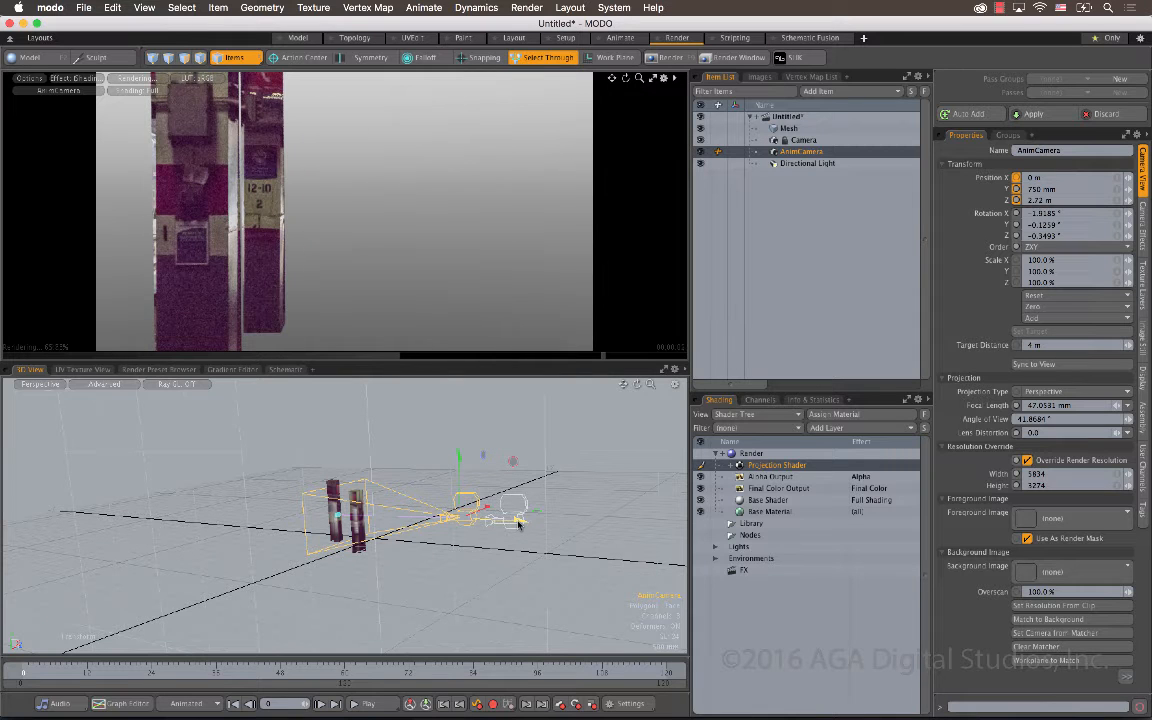
key(super+z)
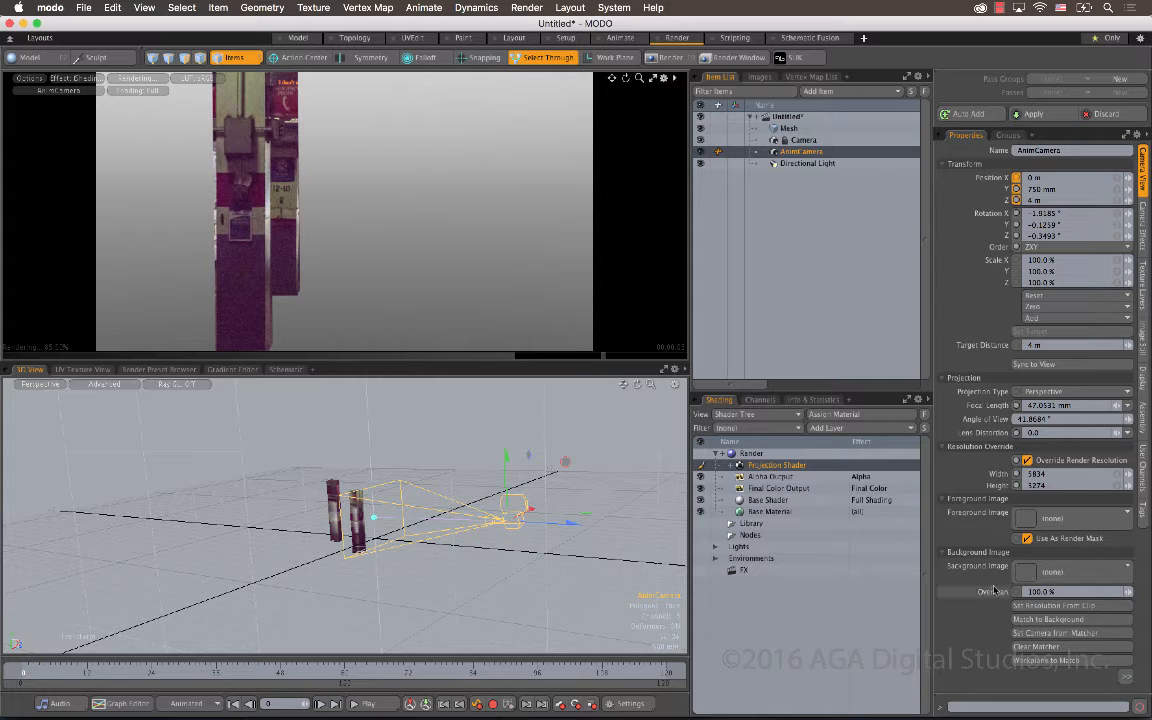
- Assign the MetraStop image as AnimCamera's background and move the camera forward along Z toward the columns
click(1052, 572)
click(920, 368)
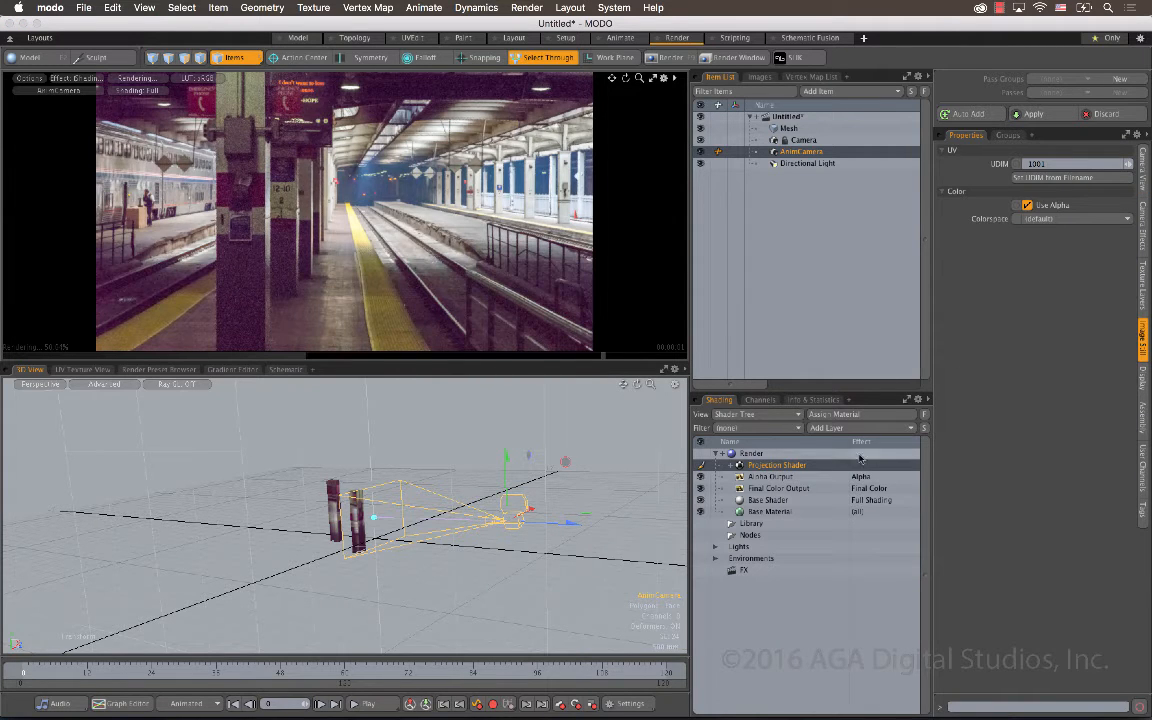
drag(573, 523, 519, 521)
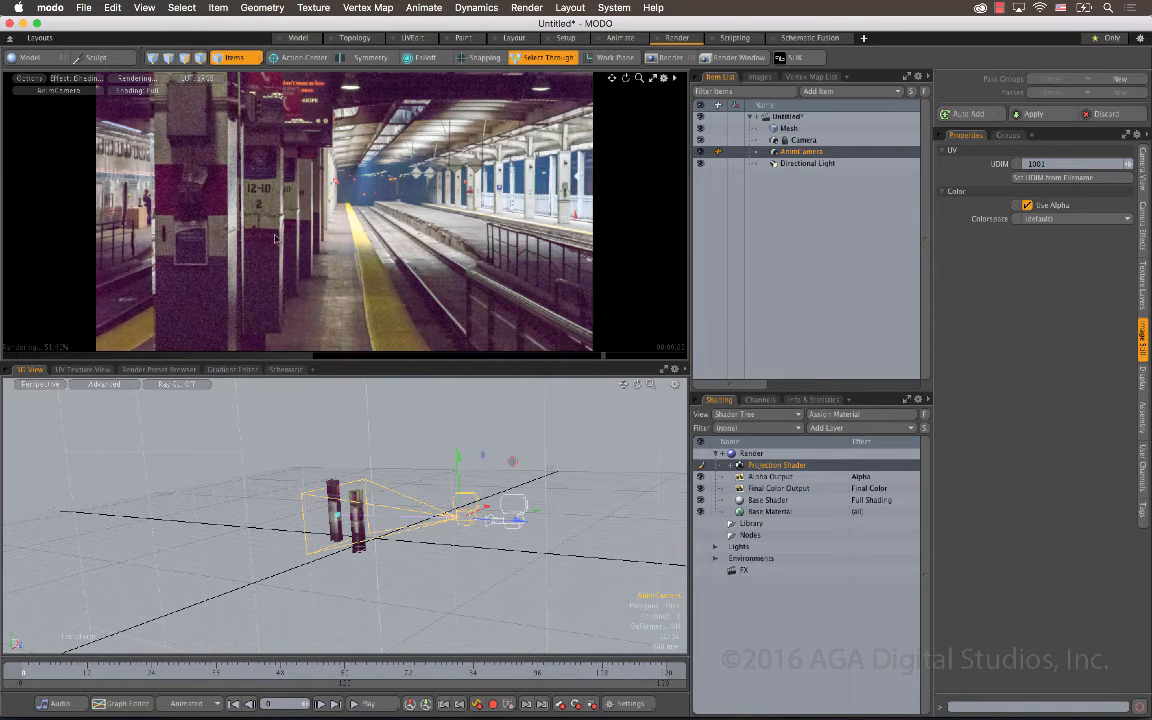
- Move AnimCamera back away from the columns, and undo its moves to restore the matched camera's position
drag(487, 507, 540, 548)
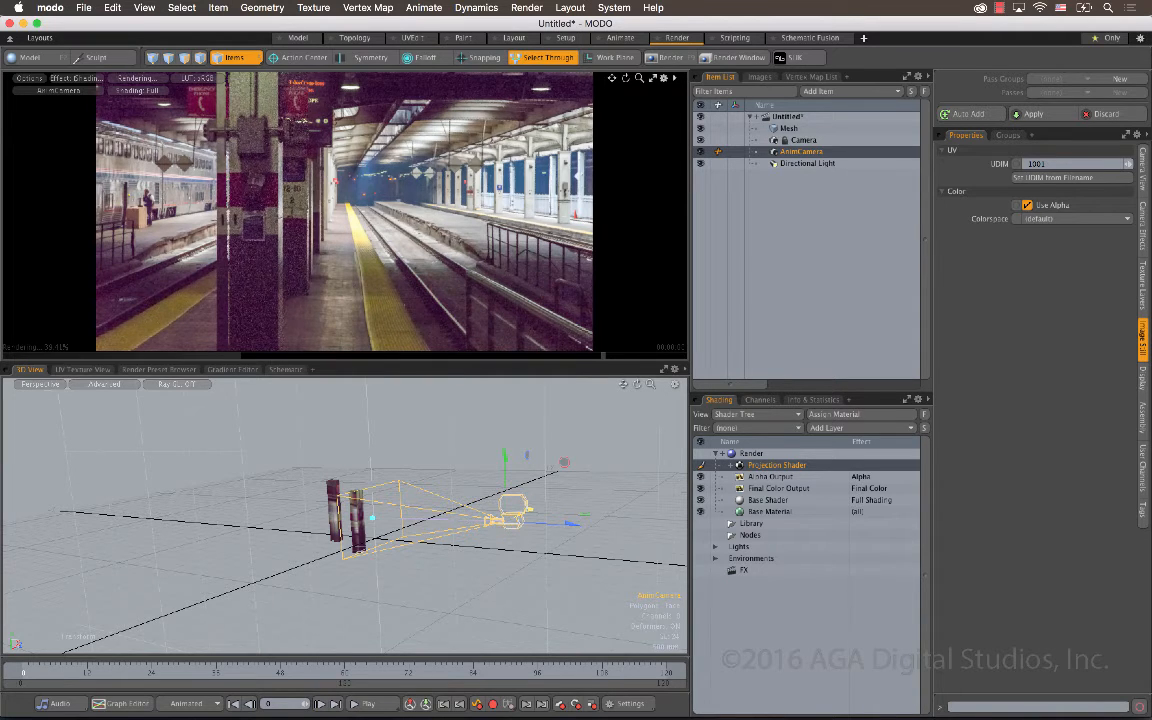
key(super+z)
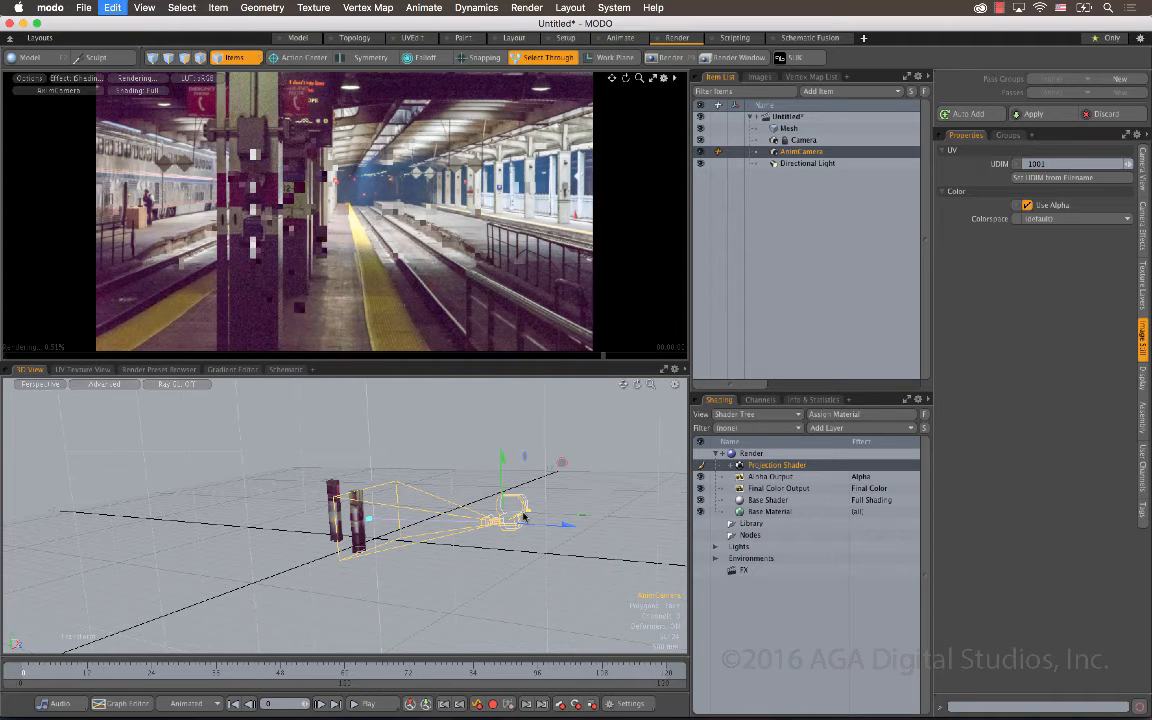
key(super+z)
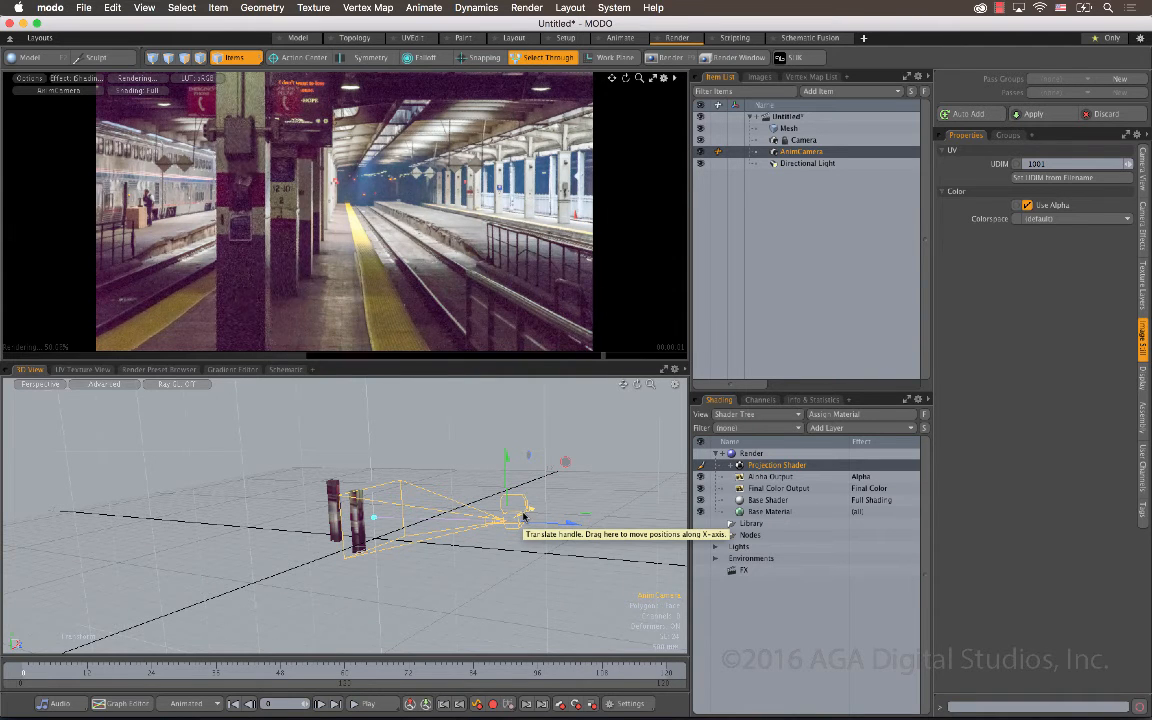
- Try rotating AnimCamera slightly in place with the Rotate tool, and undo the rotation
key(e)
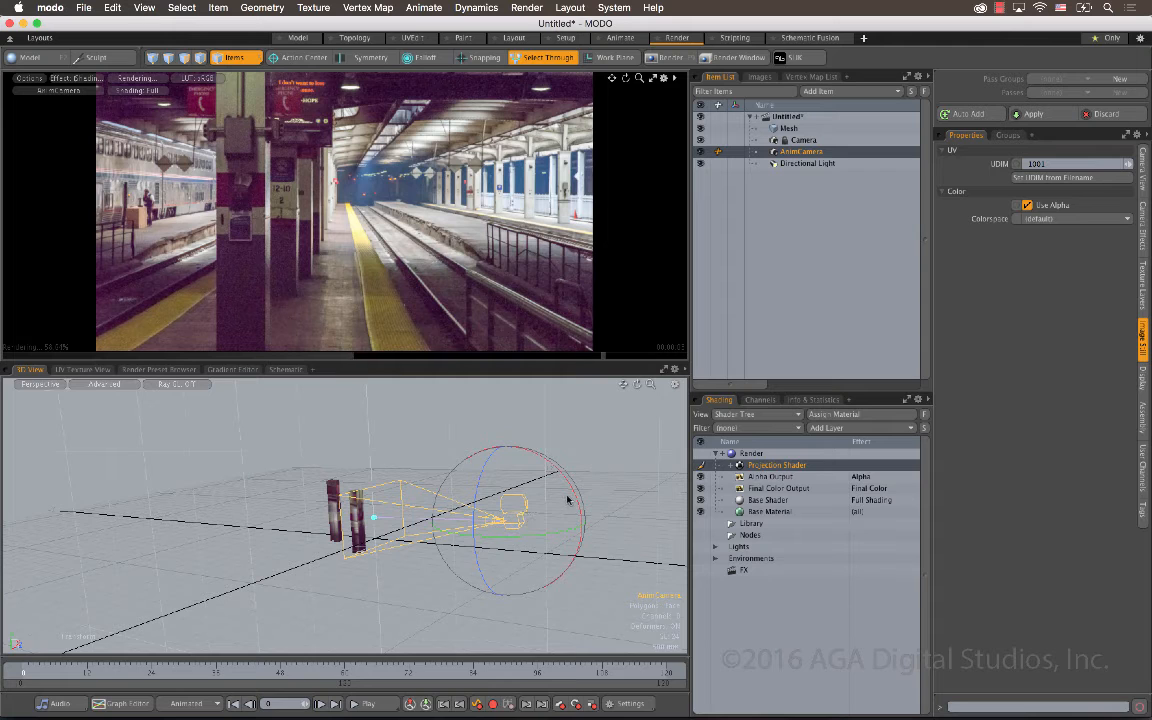
drag(573, 493, 568, 487)
key(super+z)
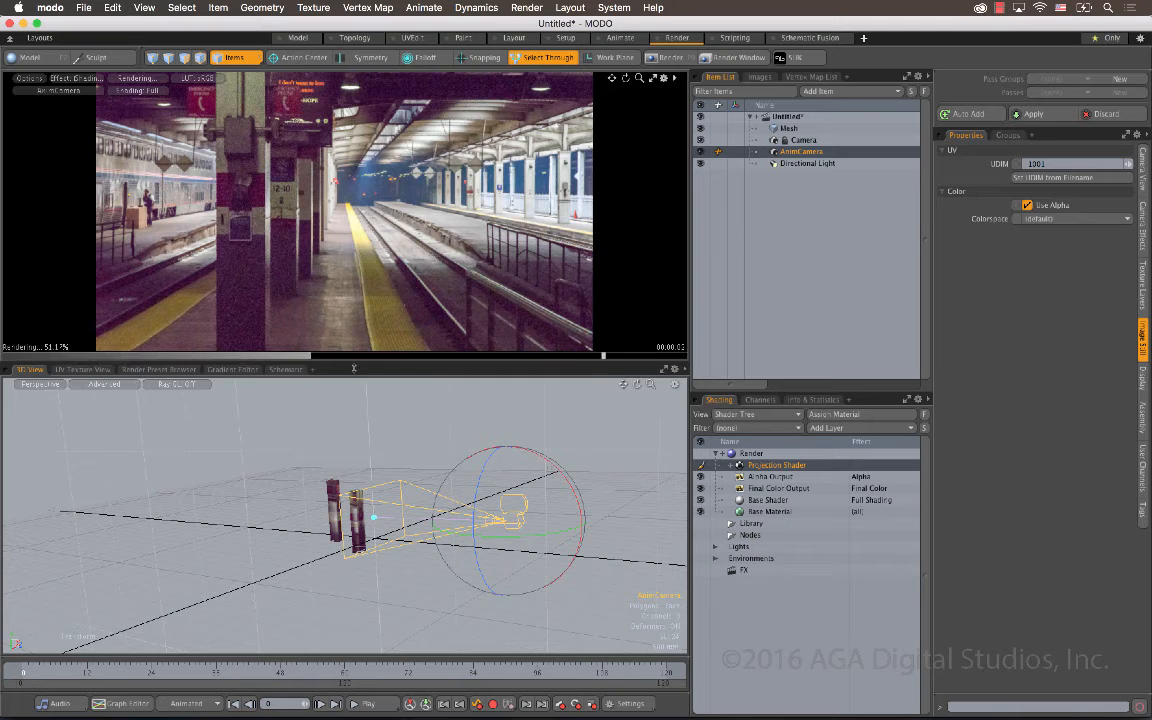
- Enlarge the preview render area by reducing the height of the 3D view
drag(366, 362, 366, 434)
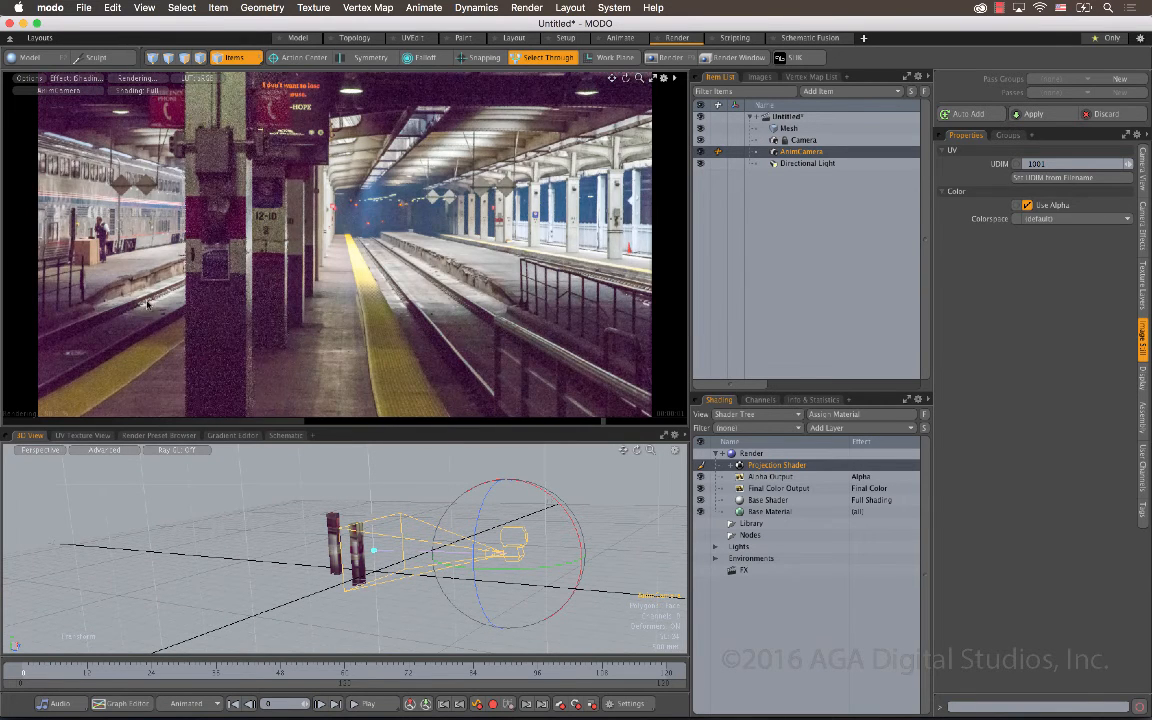